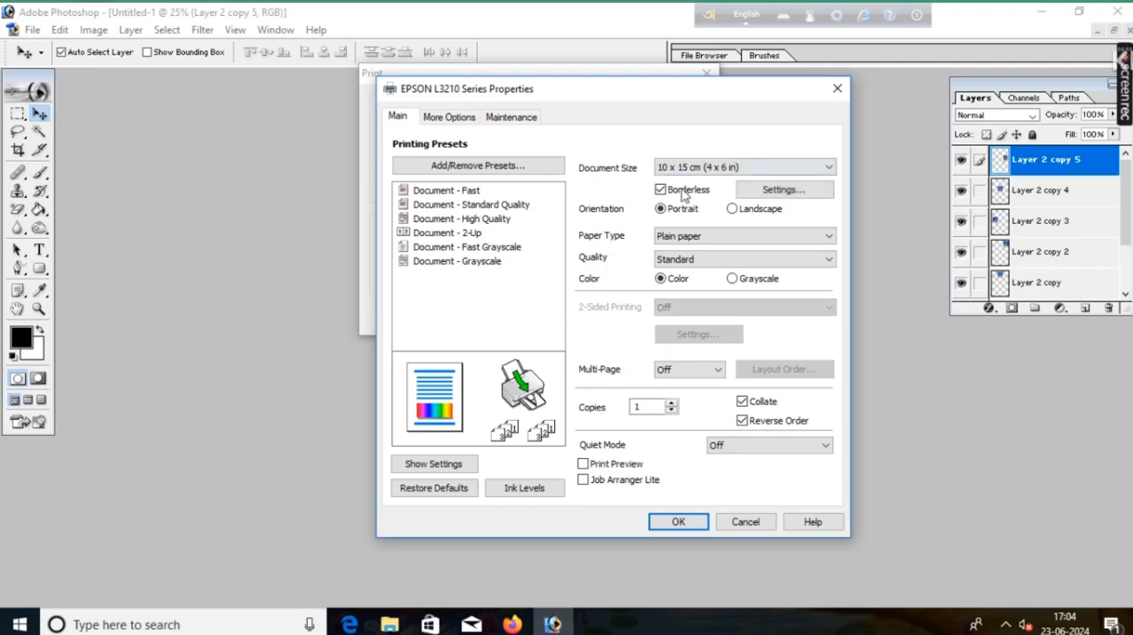
Step: Try non-borderless printing with Epson Premium Glossy paper and High quality in the printer properties, and dismiss the print dialogs without printing
{"action": "left_click", "coordinate": [660, 190]}
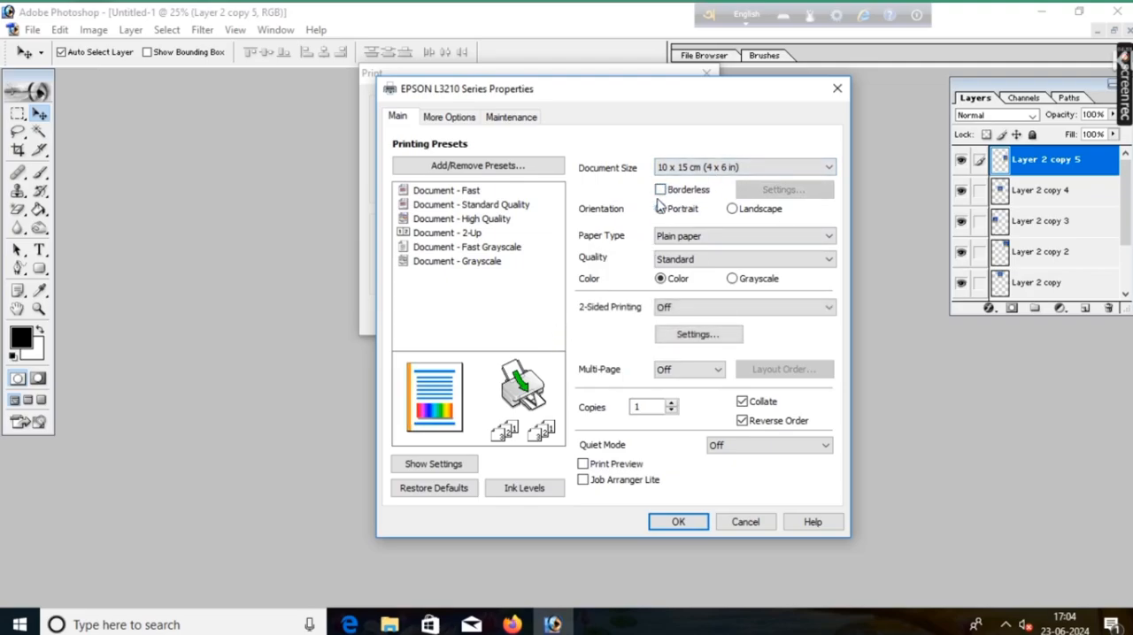
{"action": "left_click", "coordinate": [709, 237]}
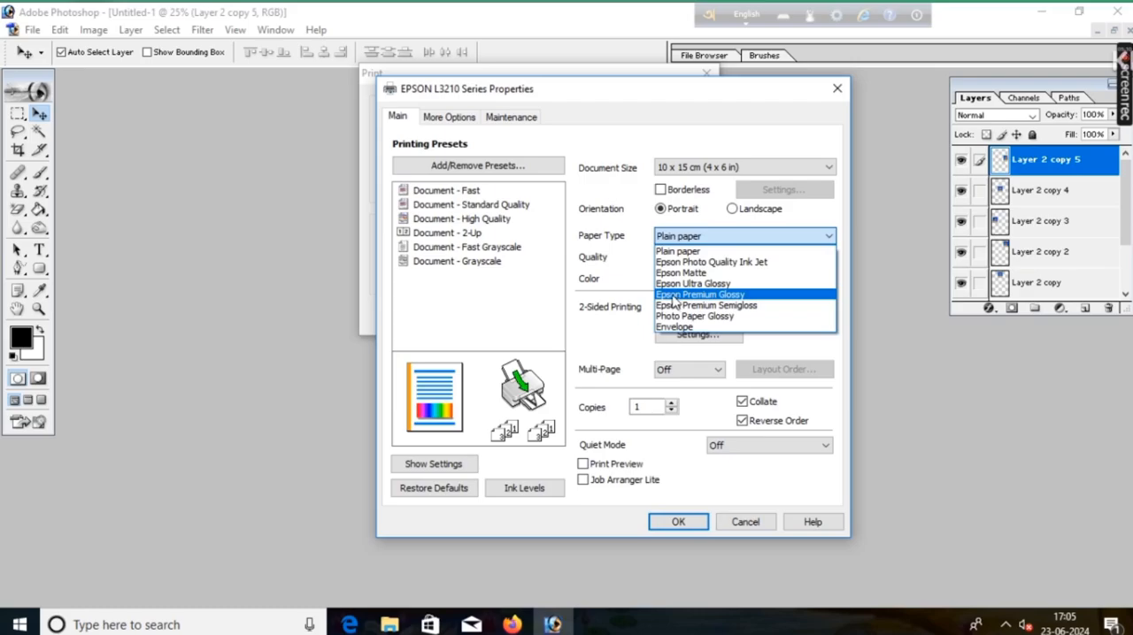
{"action": "left_click", "coordinate": [731, 296]}
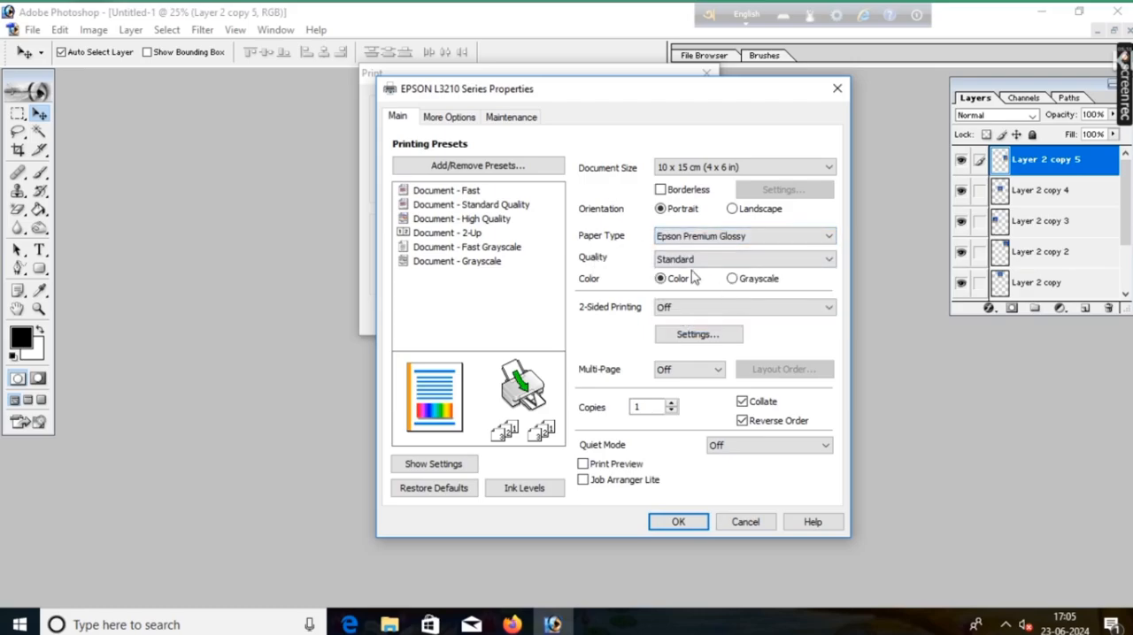
{"action": "left_click", "coordinate": [704, 259]}
{"action": "left_click", "coordinate": [708, 298]}
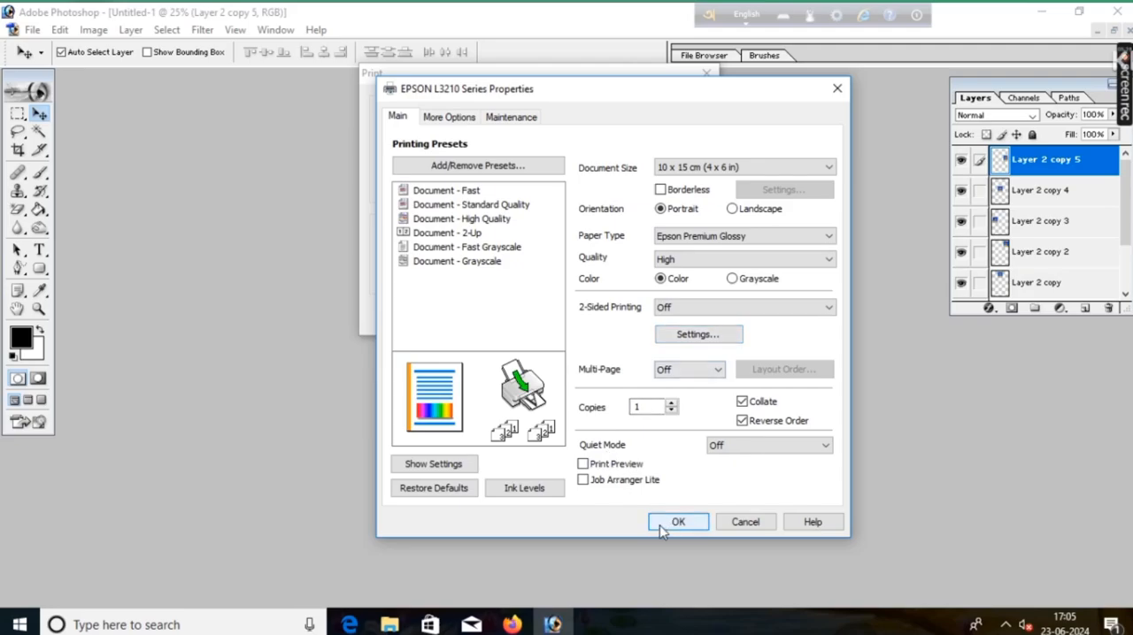
{"action": "left_click", "coordinate": [836, 94]}
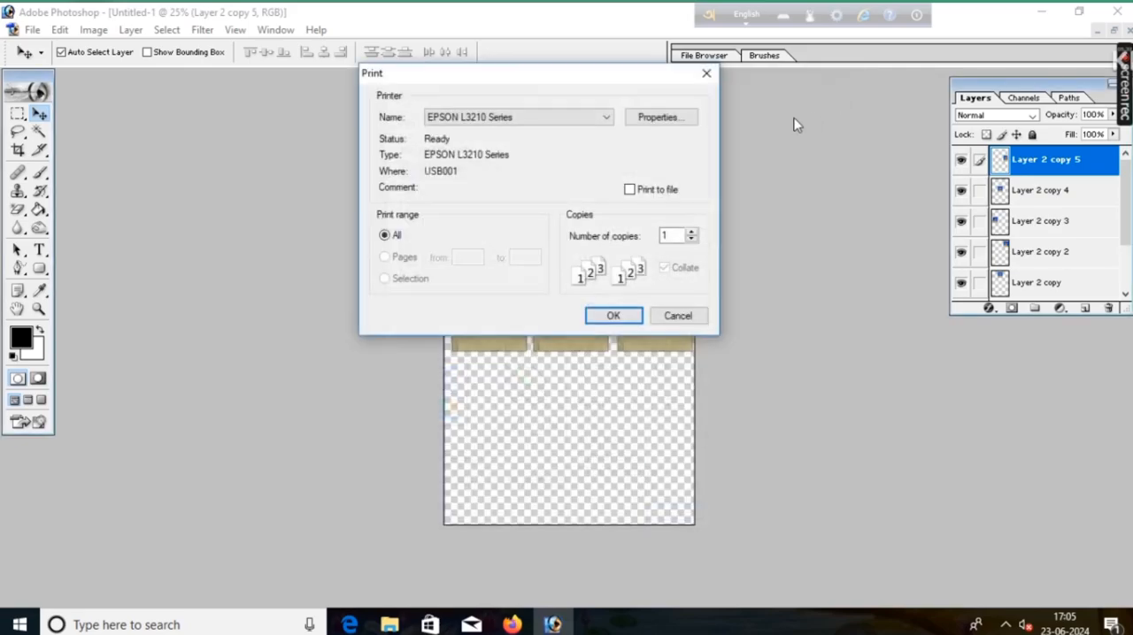
{"action": "left_click", "coordinate": [707, 73]}
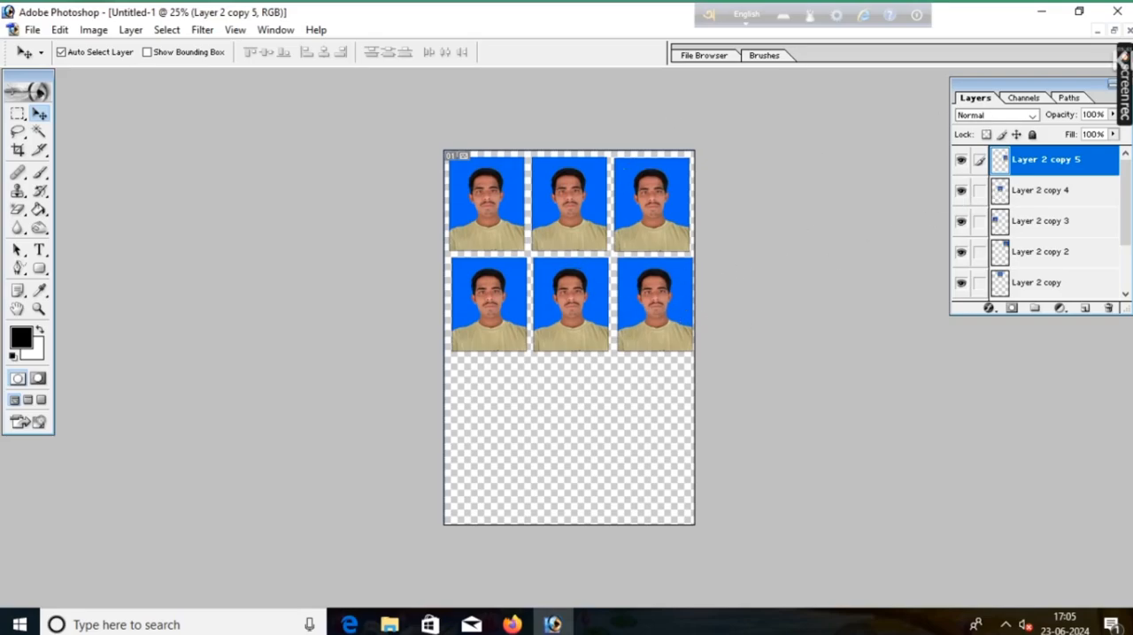
Step: Open the photo IMG_20240225_154641 from the Pictures folder in File Explorer
{"action": "mouse_move", "coordinate": [1127, 90]}
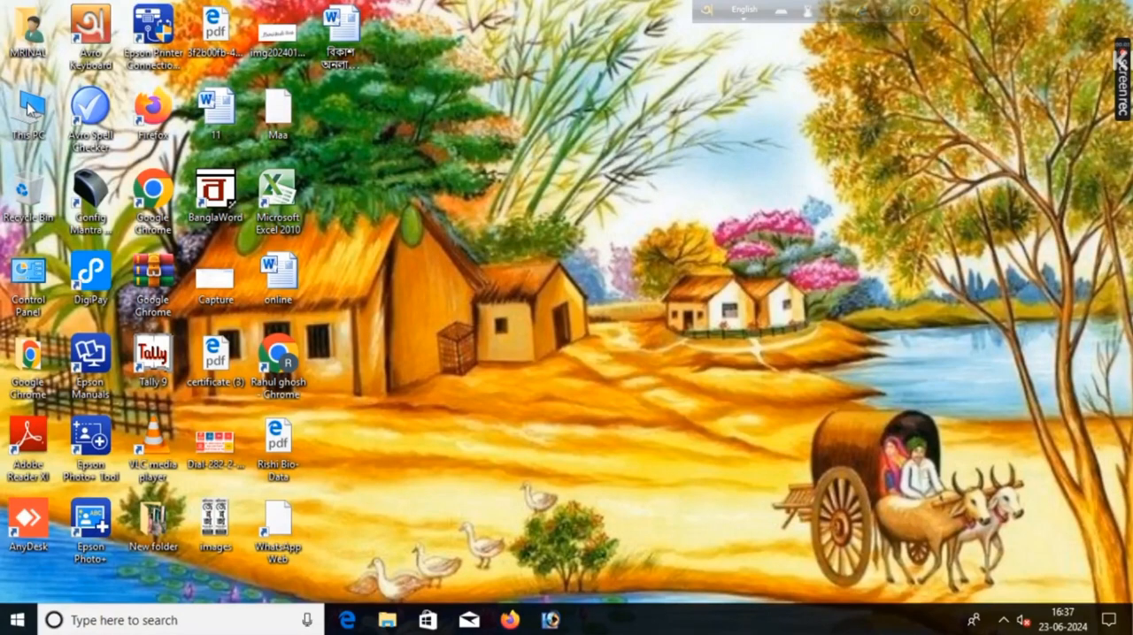
{"action": "double_click", "coordinate": [28, 108]}
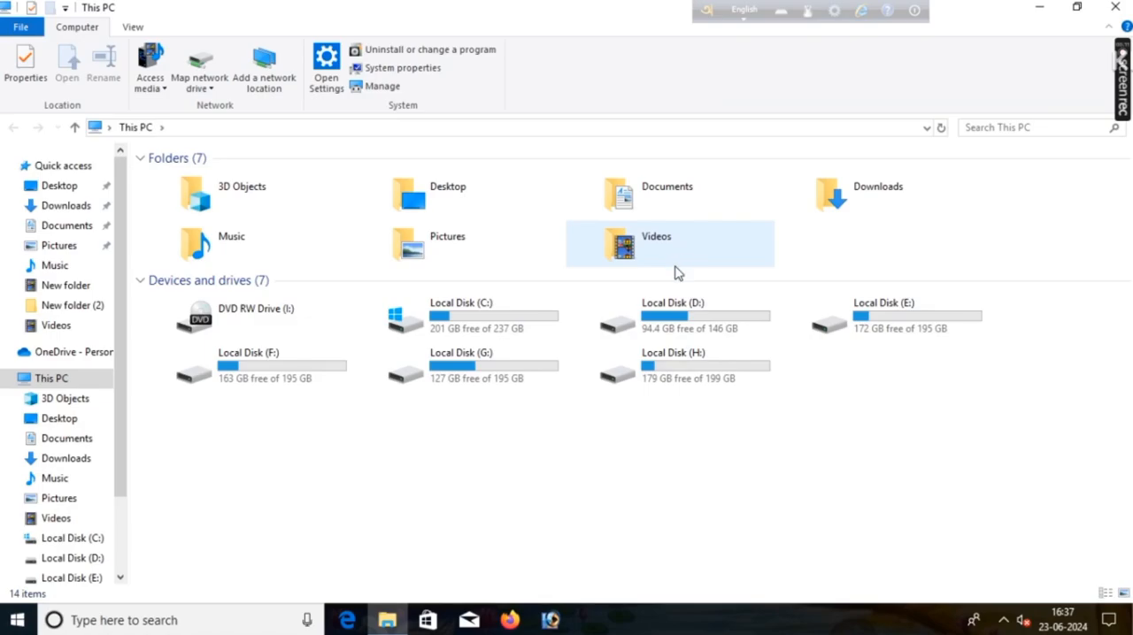
{"action": "double_click", "coordinate": [506, 250]}
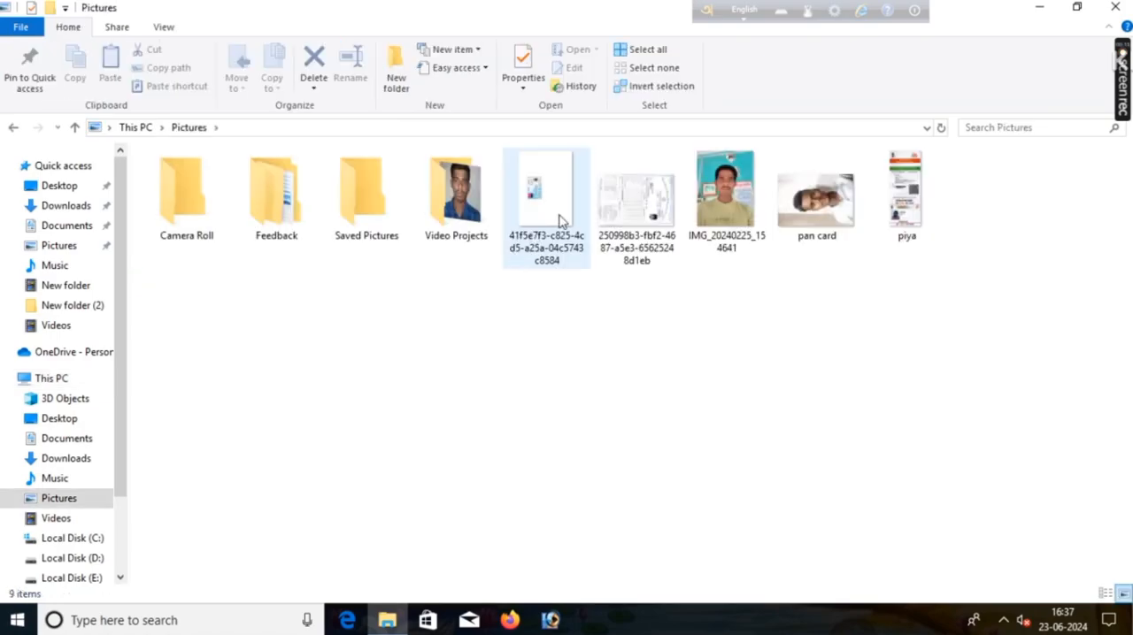
{"action": "left_click", "coordinate": [712, 192]}
{"action": "double_click", "coordinate": [711, 192]}
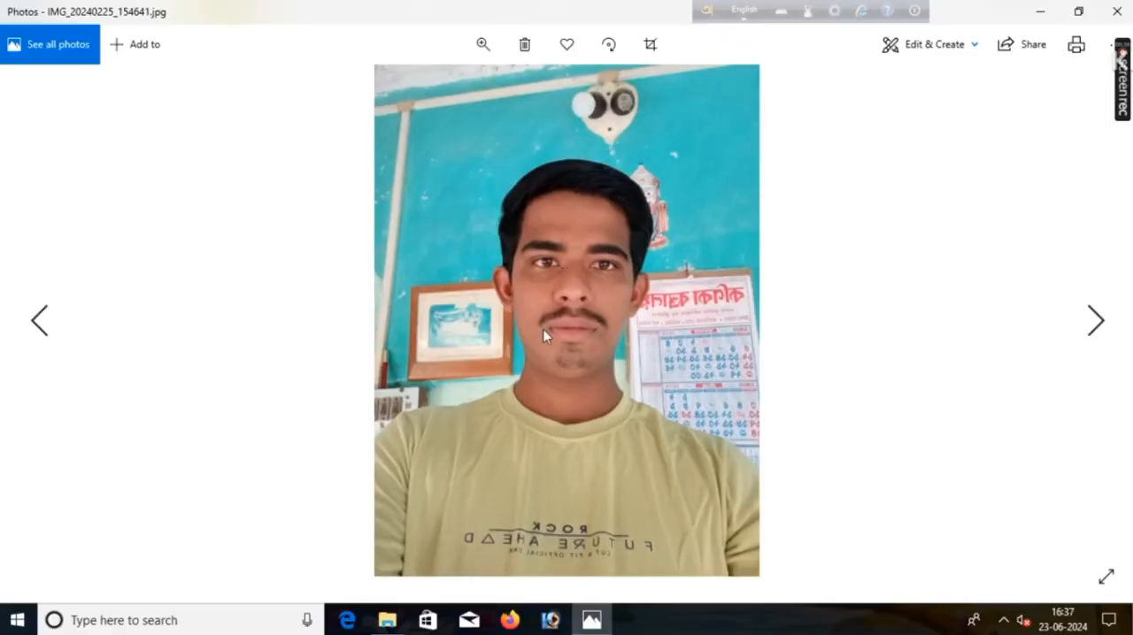
Step: Open the displayed photo with Adobe Photoshop and maximize its document window
{"action": "right_click", "coordinate": [584, 302]}
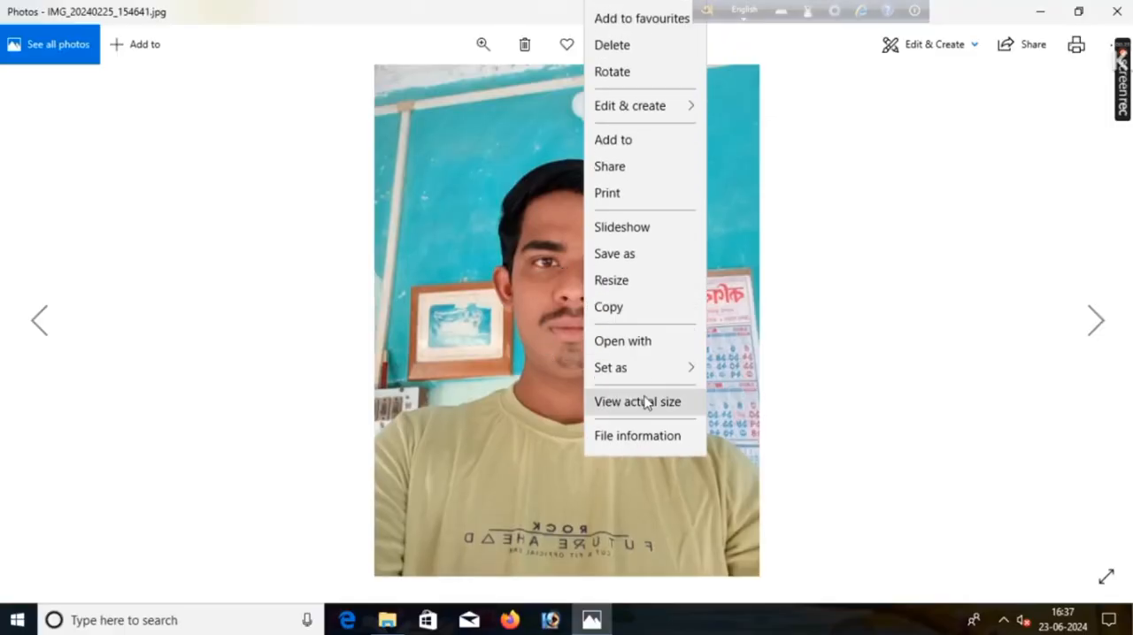
{"action": "left_click", "coordinate": [627, 349]}
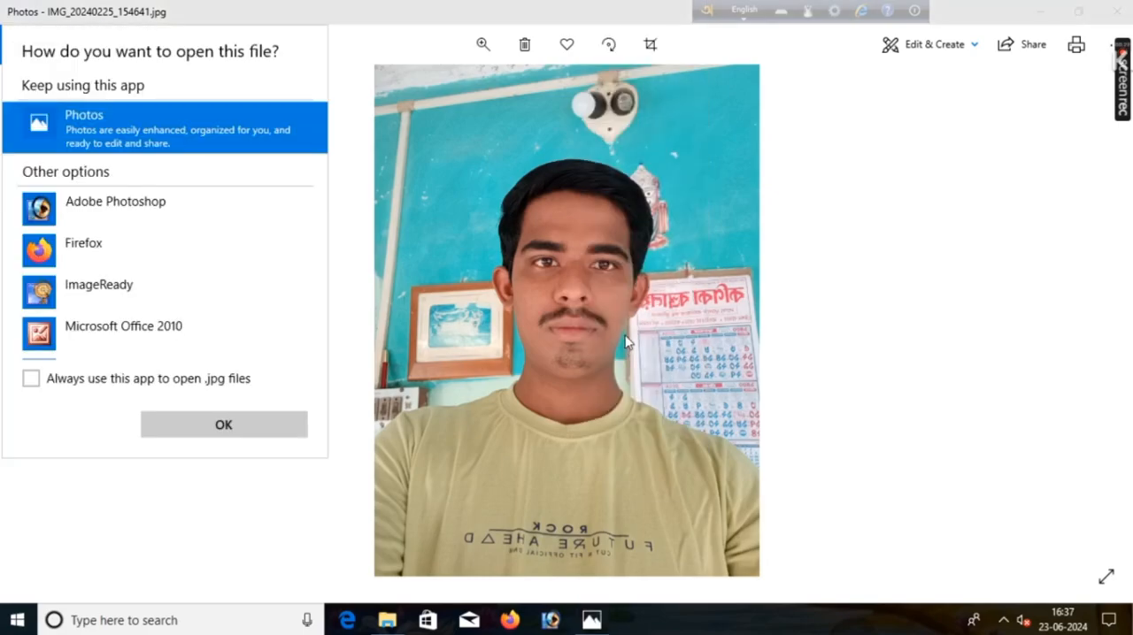
{"action": "left_click", "coordinate": [194, 222]}
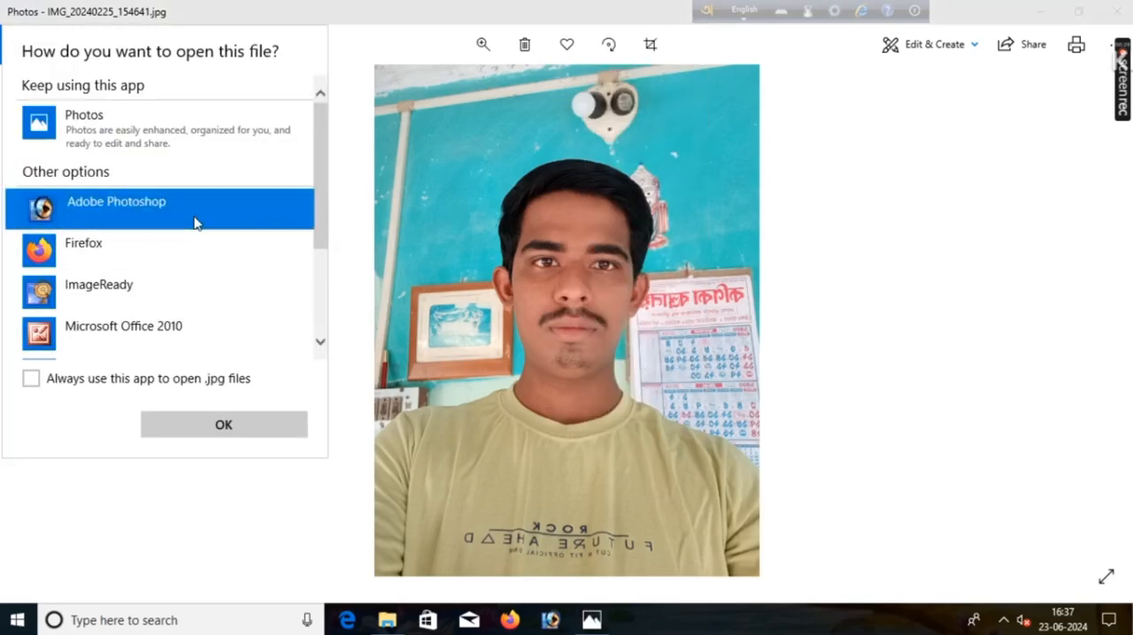
{"action": "left_click", "coordinate": [222, 424]}
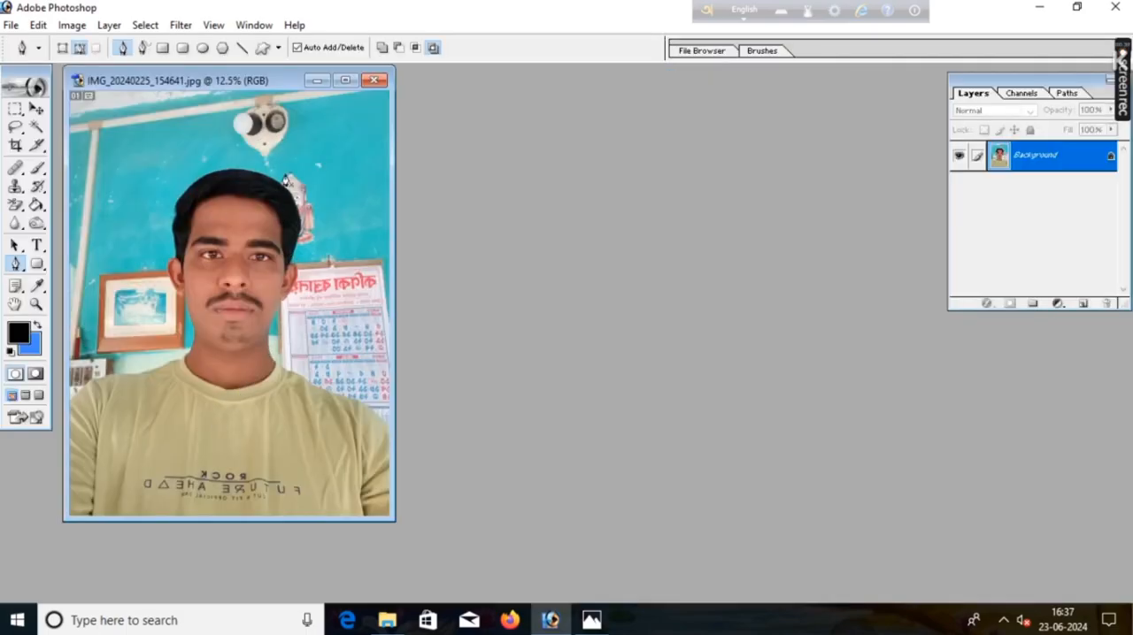
{"action": "left_click", "coordinate": [346, 79]}
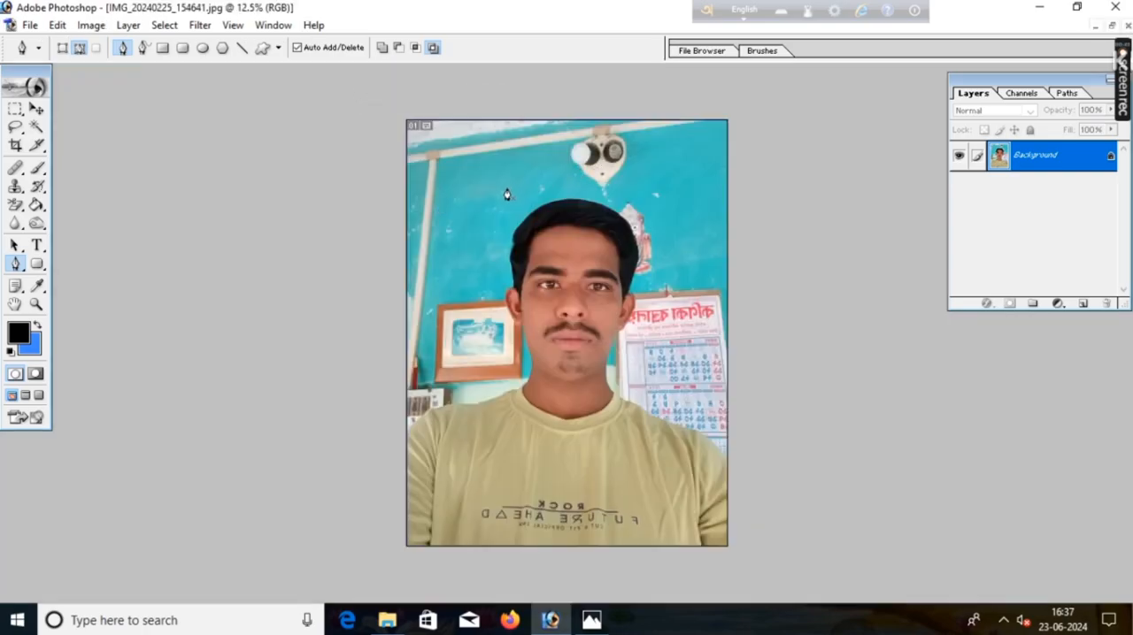
Step: Close the Photoshop, Photos and File Explorer windows to return to the desktop
{"action": "left_click", "coordinate": [1115, 7]}
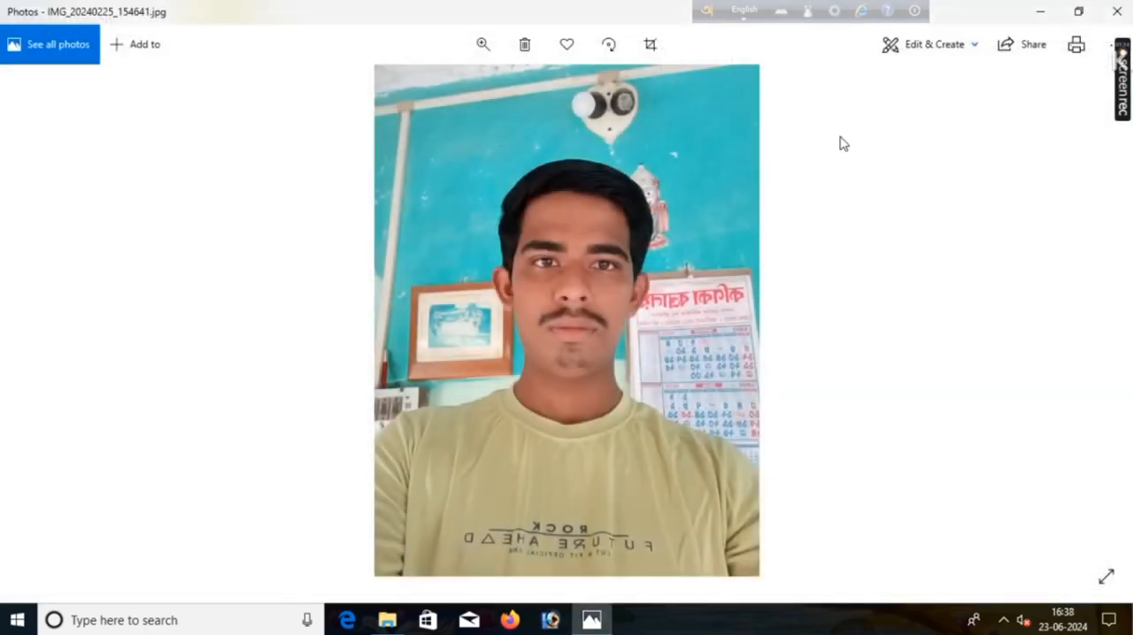
{"action": "left_click", "coordinate": [1115, 7]}
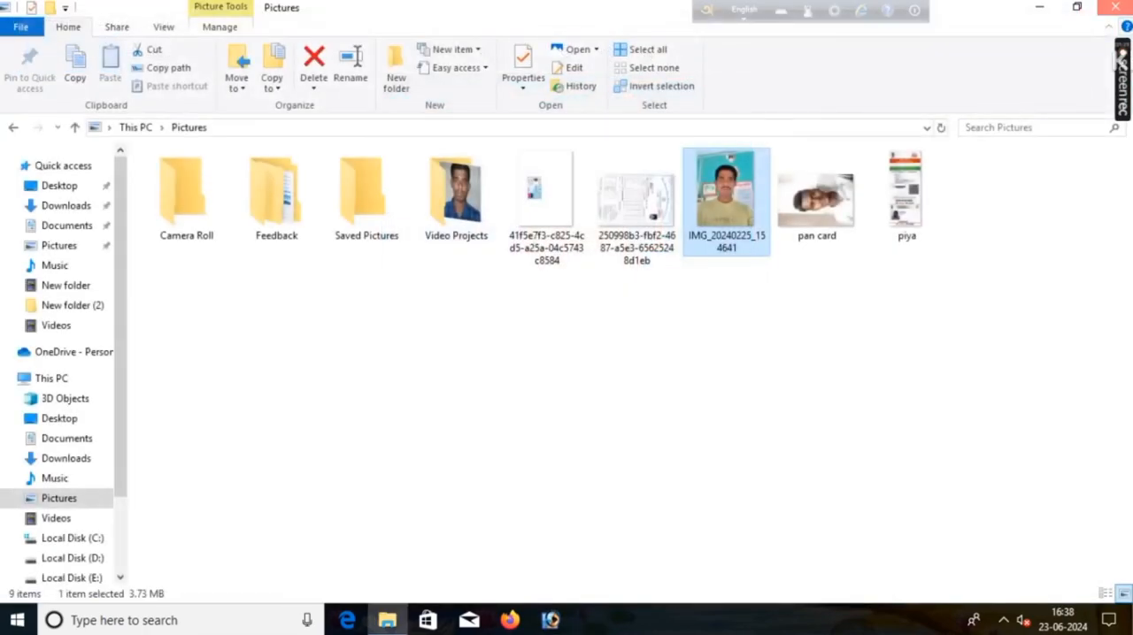
{"action": "left_click", "coordinate": [1115, 7]}
{"action": "right_click", "coordinate": [579, 189]}
{"action": "left_click", "coordinate": [607, 235]}
Step: Find Adobe Photoshop through the Windows search and launch it
{"action": "left_click", "coordinate": [182, 621]}
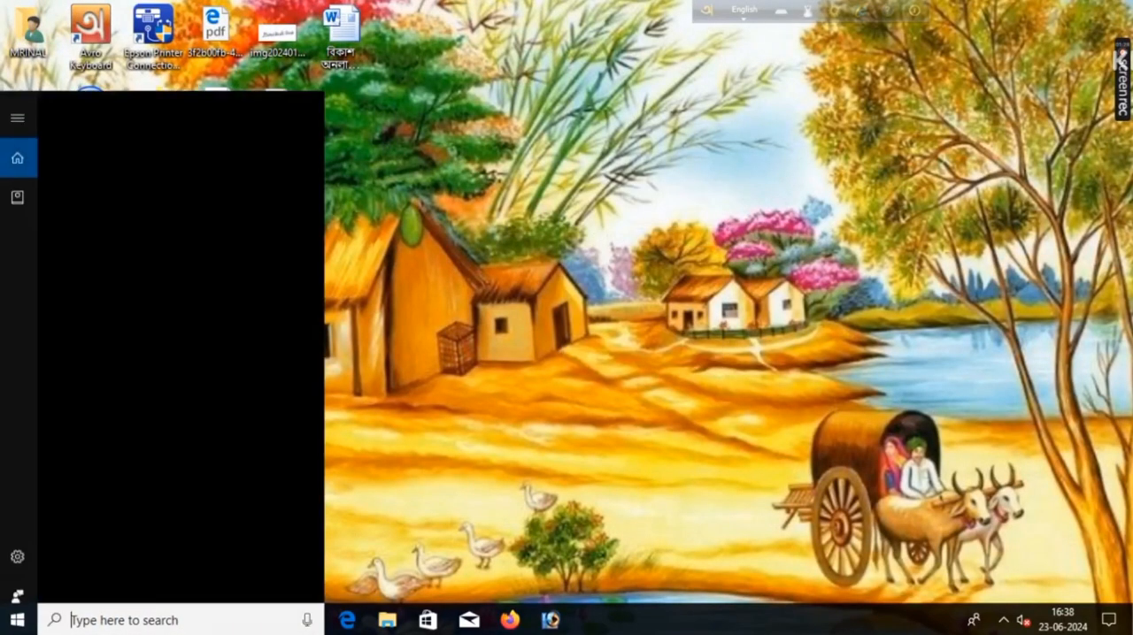
{"action": "type", "text": "p"}
{"action": "left_click", "coordinate": [241, 175]}
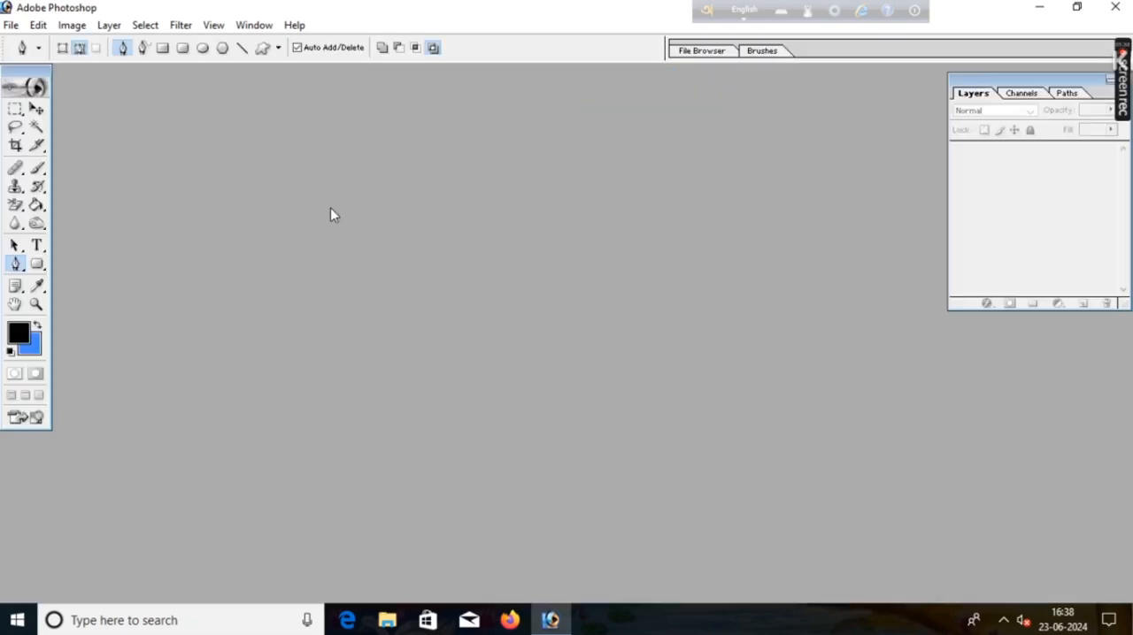
Step: Open IMG_20240225_154641 from the Pictures folder on This PC and maximize its document window
{"action": "double_click", "coordinate": [445, 278]}
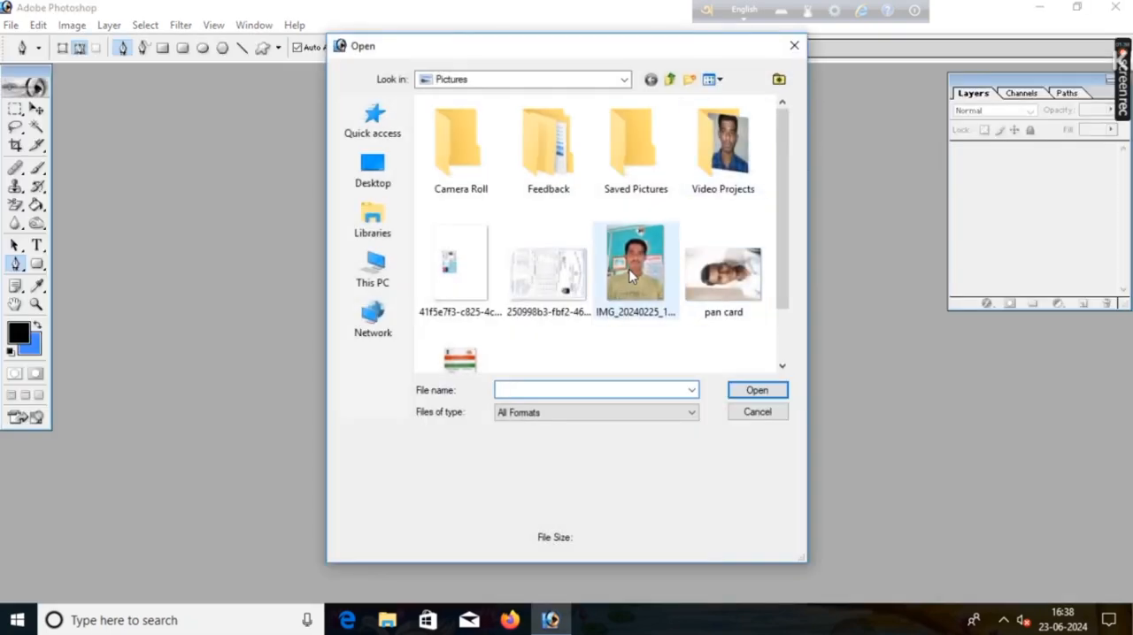
{"action": "left_click", "coordinate": [372, 266]}
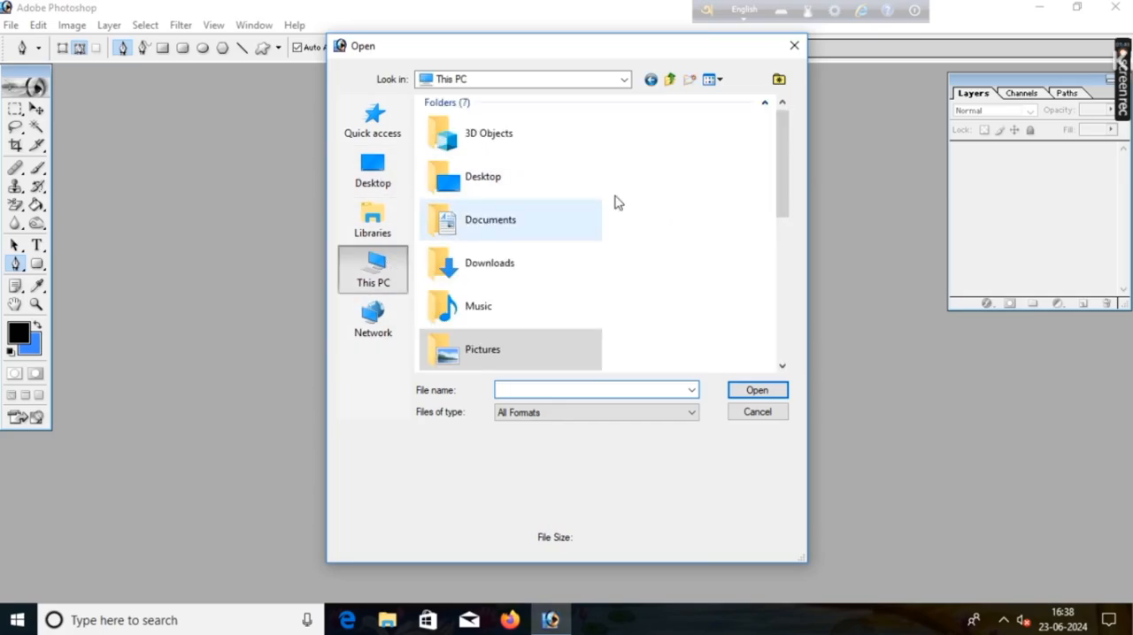
{"action": "mouse_move", "coordinate": [776, 152]}
{"action": "left_mouse_down"}
{"action": "mouse_move", "coordinate": [776, 321]}
{"action": "mouse_move", "coordinate": [793, 215]}
{"action": "mouse_move", "coordinate": [776, 146]}
{"action": "left_mouse_up"}
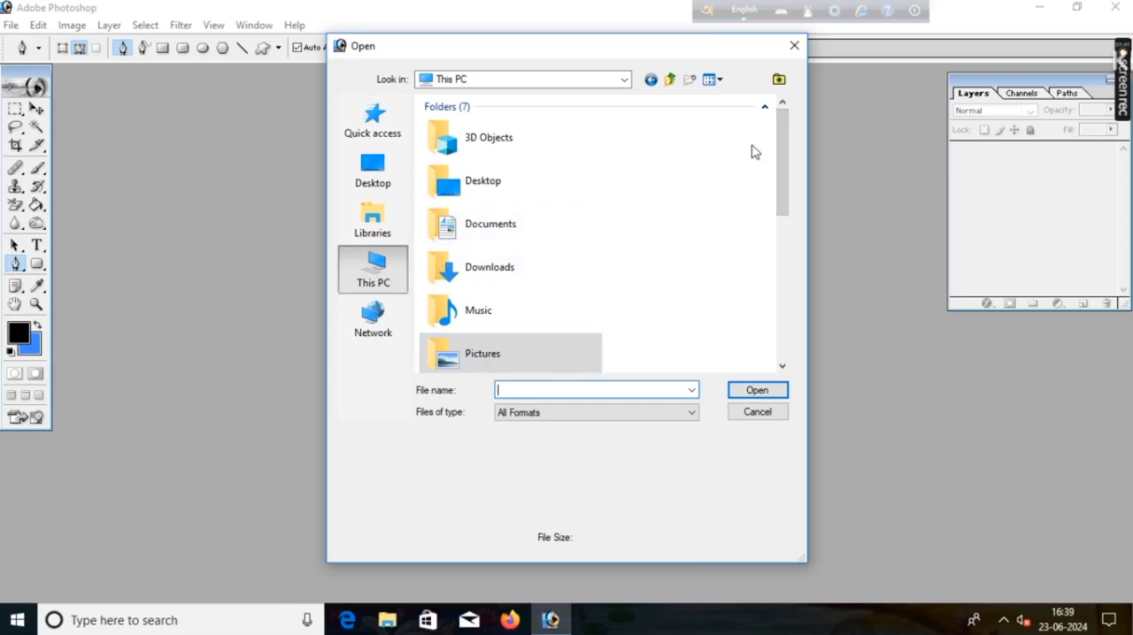
{"action": "left_click", "coordinate": [516, 359]}
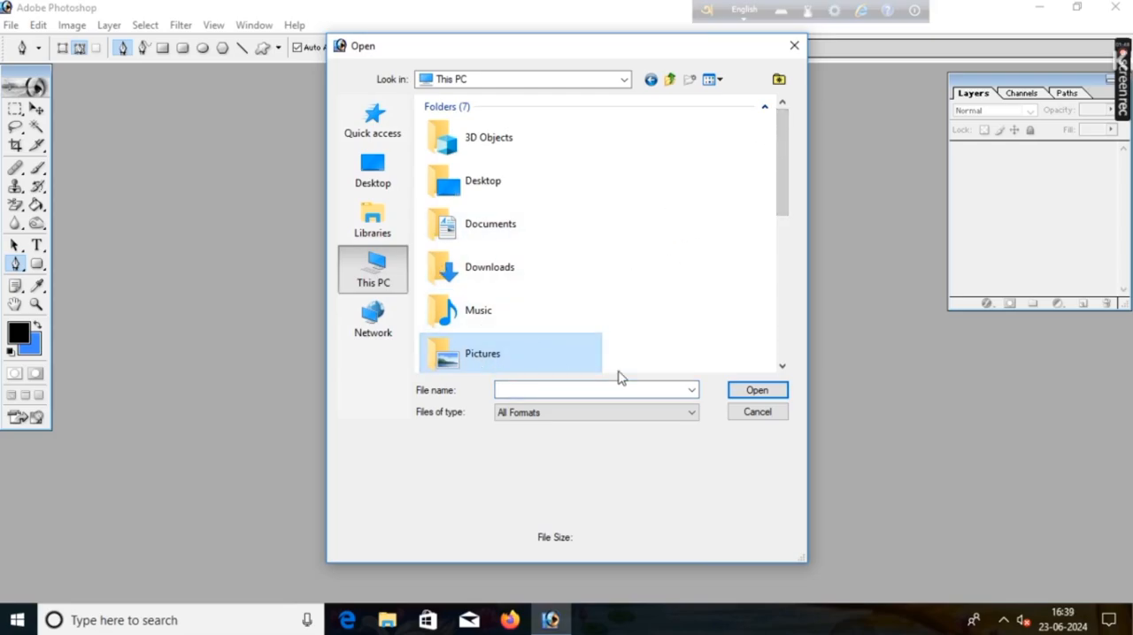
{"action": "left_click", "coordinate": [756, 396]}
{"action": "left_click", "coordinate": [632, 280]}
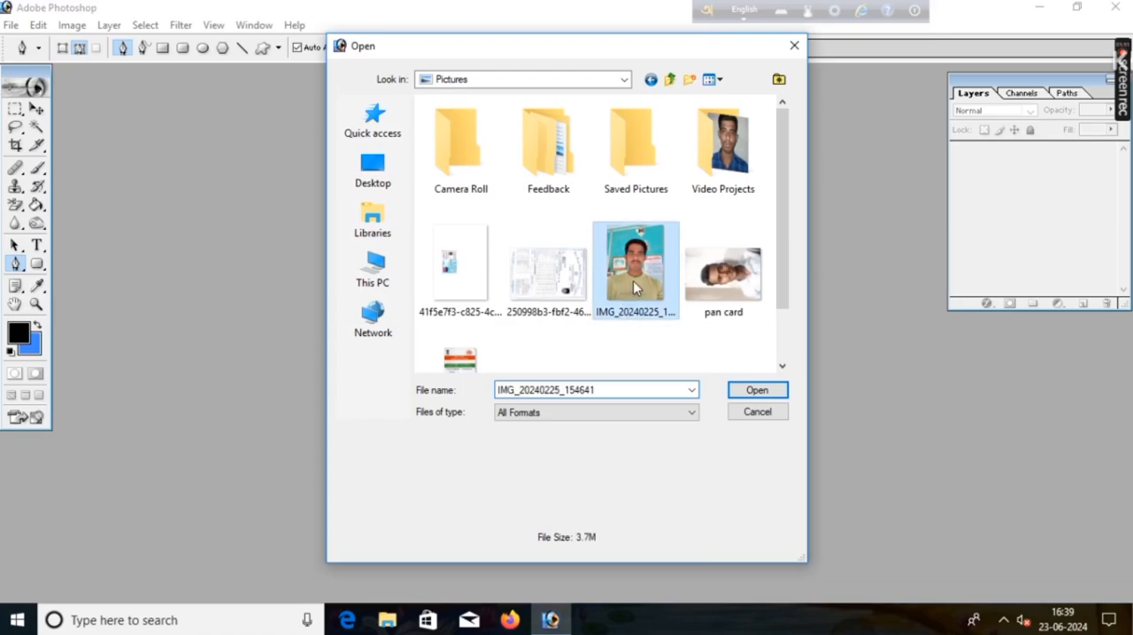
{"action": "left_click", "coordinate": [748, 392]}
{"action": "left_click", "coordinate": [342, 80]}
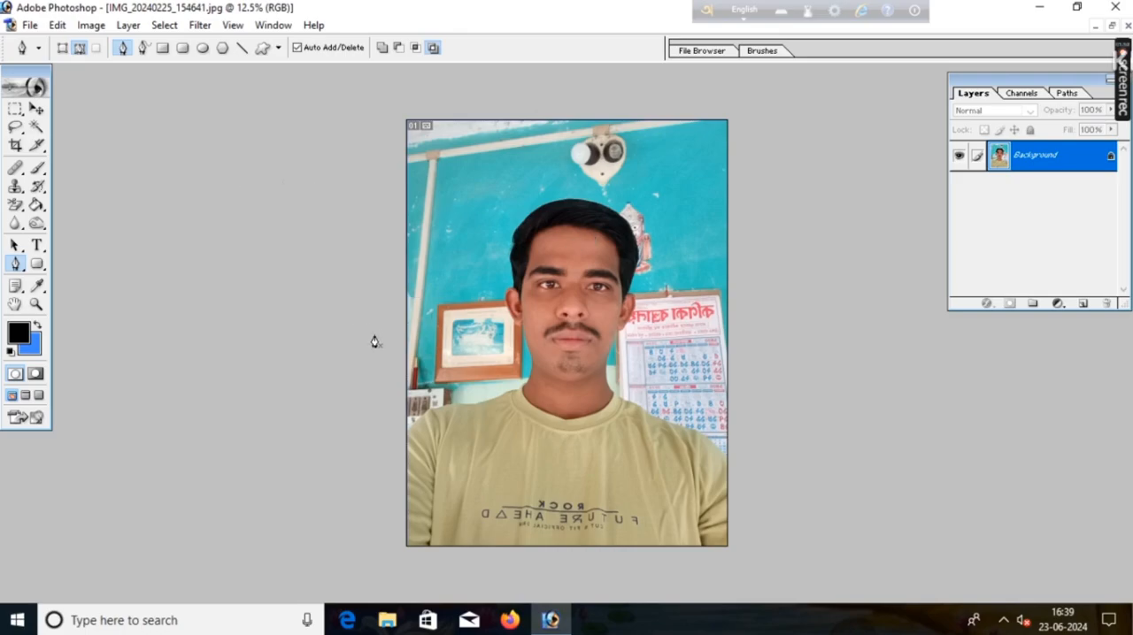
Step: With the Pen tool in paths mode, start a path along the outer edge of the shoulder on the photo's left side
{"action": "key", "text": "ctrl+plus"}
{"action": "key", "text": "ctrl+plus"}
{"action": "key", "text": "ctrl+plus"}
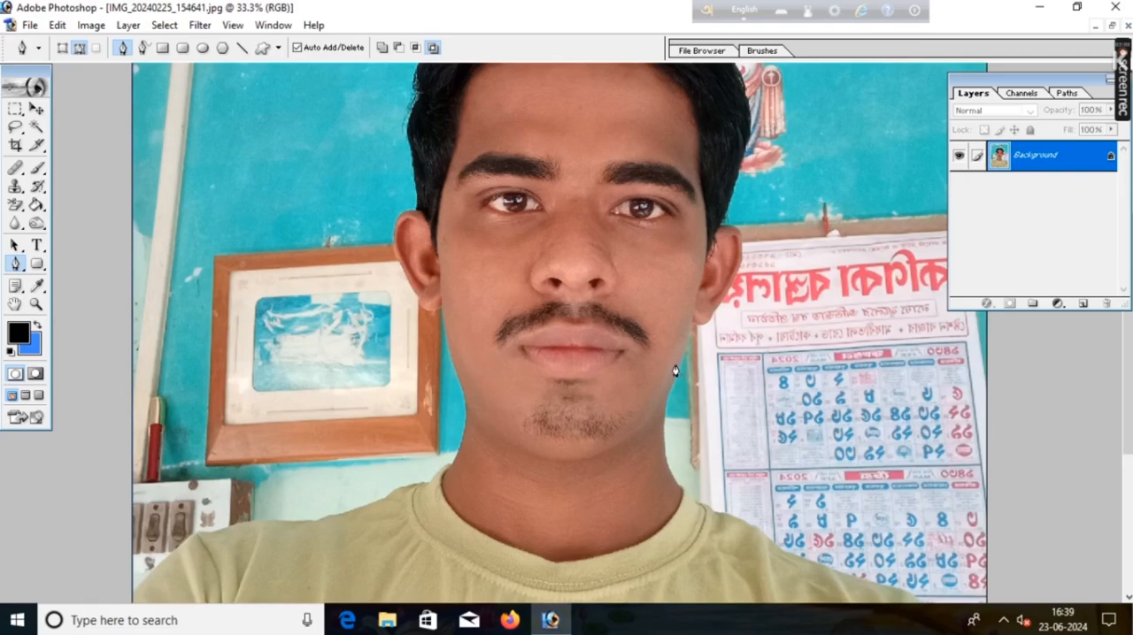
{"action": "key", "text": "space"}
{"action": "left_click_drag", "start_coordinate": [583, 326], "coordinate": [691, 292]}
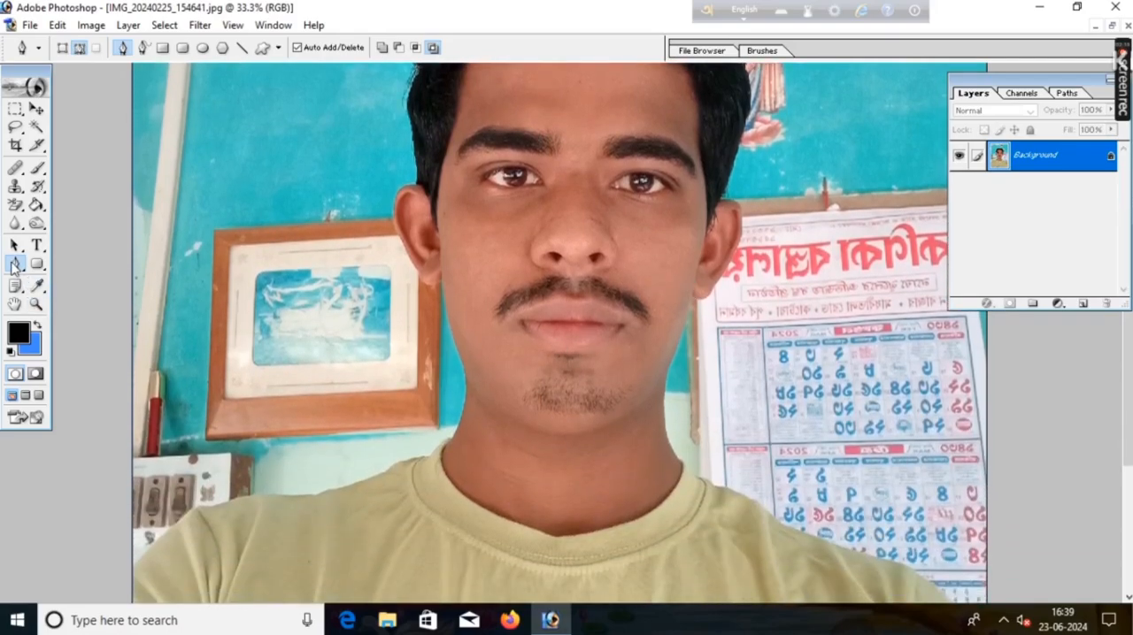
{"action": "left_click", "coordinate": [79, 50]}
{"action": "scroll", "coordinate": [384, 485], "scroll_direction": "down", "scroll_amount": 4}
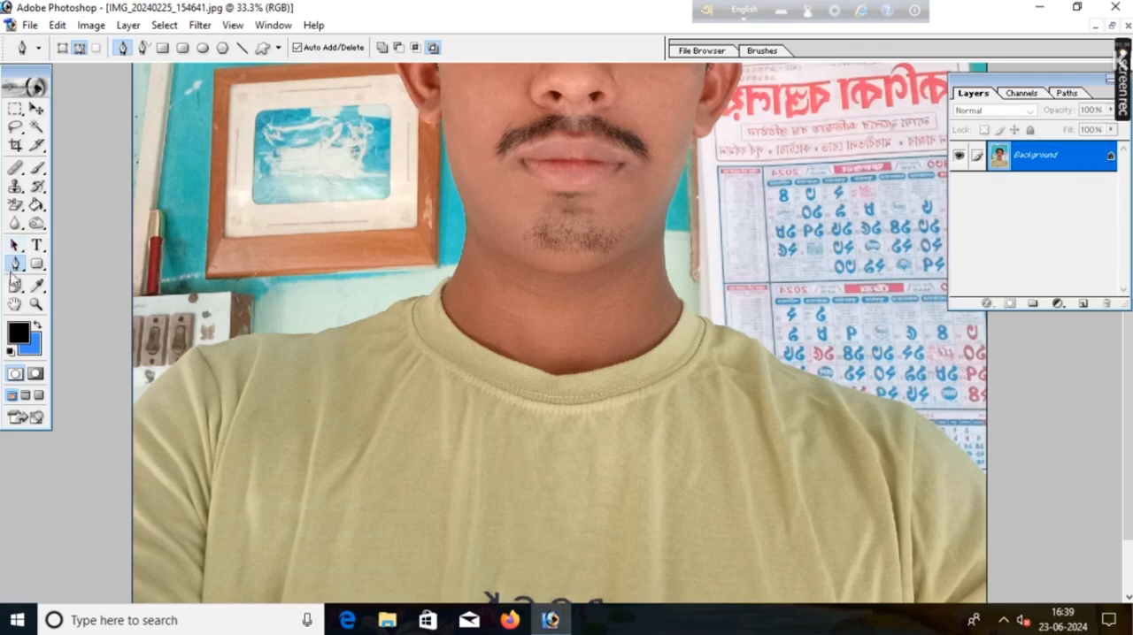
{"action": "left_click", "coordinate": [158, 376]}
{"action": "left_click", "coordinate": [175, 361]}
{"action": "left_click", "coordinate": [195, 347]}
Step: Continue the pen path with closely spaced anchor points along the top of the left-side shoulder toward the collar
{"action": "key", "text": "ctrl+plus"}
{"action": "key", "text": "space"}
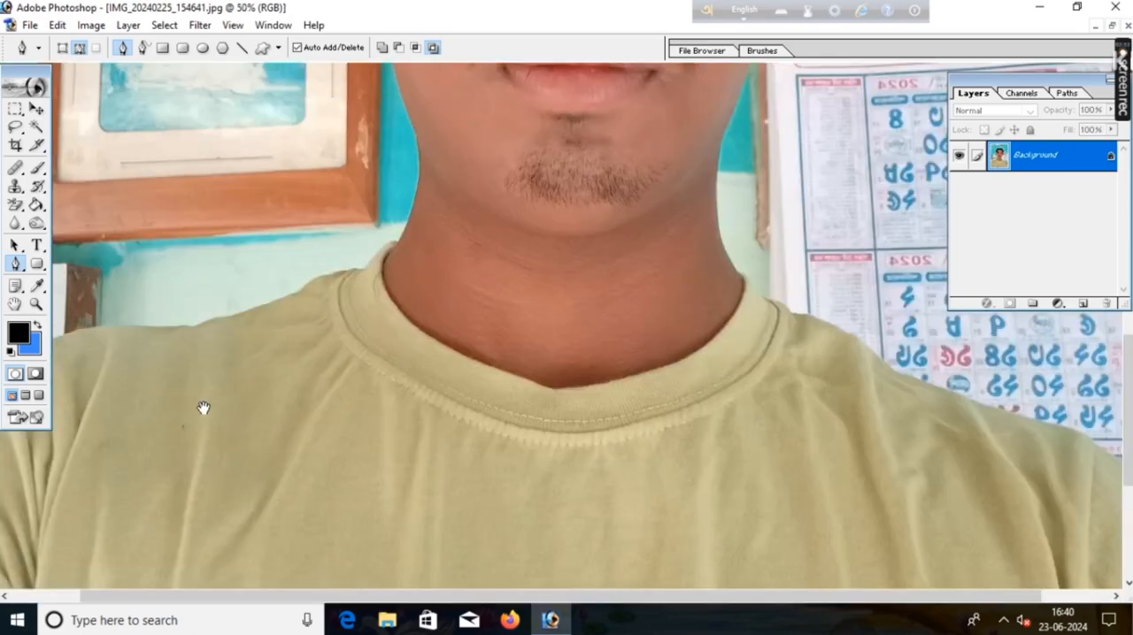
{"action": "left_click_drag", "start_coordinate": [204, 408], "coordinate": [463, 473]}
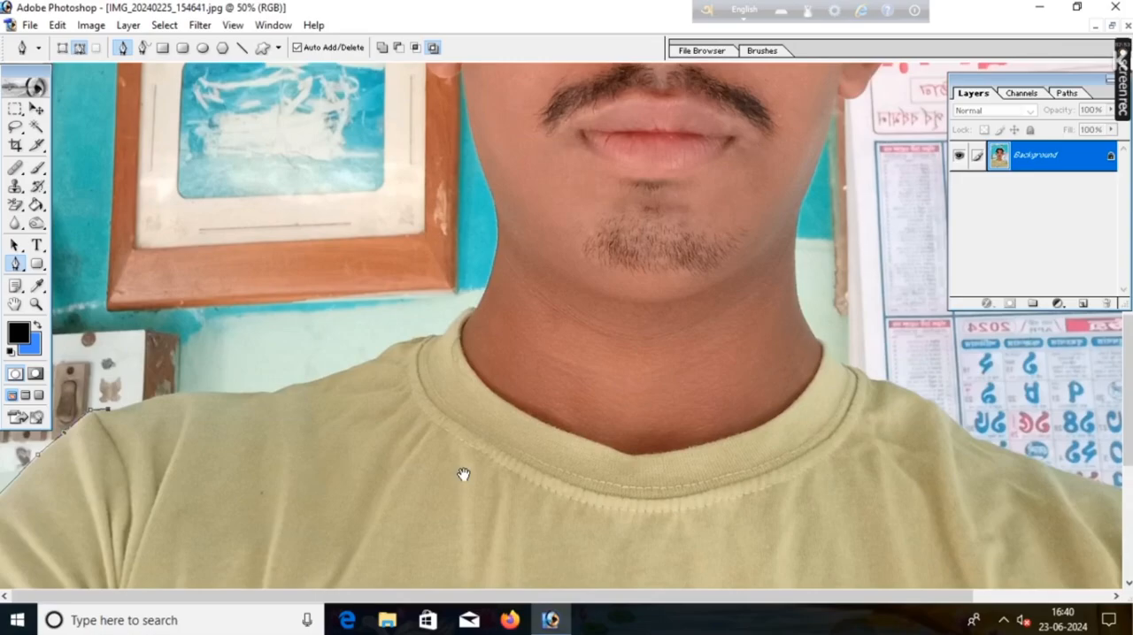
{"action": "left_click", "coordinate": [131, 404]}
{"action": "left_click", "coordinate": [144, 401]}
{"action": "left_click", "coordinate": [158, 396]}
{"action": "left_click", "coordinate": [190, 393]}
{"action": "left_click", "coordinate": [227, 393]}
{"action": "left_click", "coordinate": [246, 393]}
{"action": "left_click", "coordinate": [260, 393]}
{"action": "left_click", "coordinate": [269, 395]}
{"action": "left_click", "coordinate": [287, 387]}
{"action": "left_click", "coordinate": [308, 386]}
{"action": "left_click", "coordinate": [322, 381]}
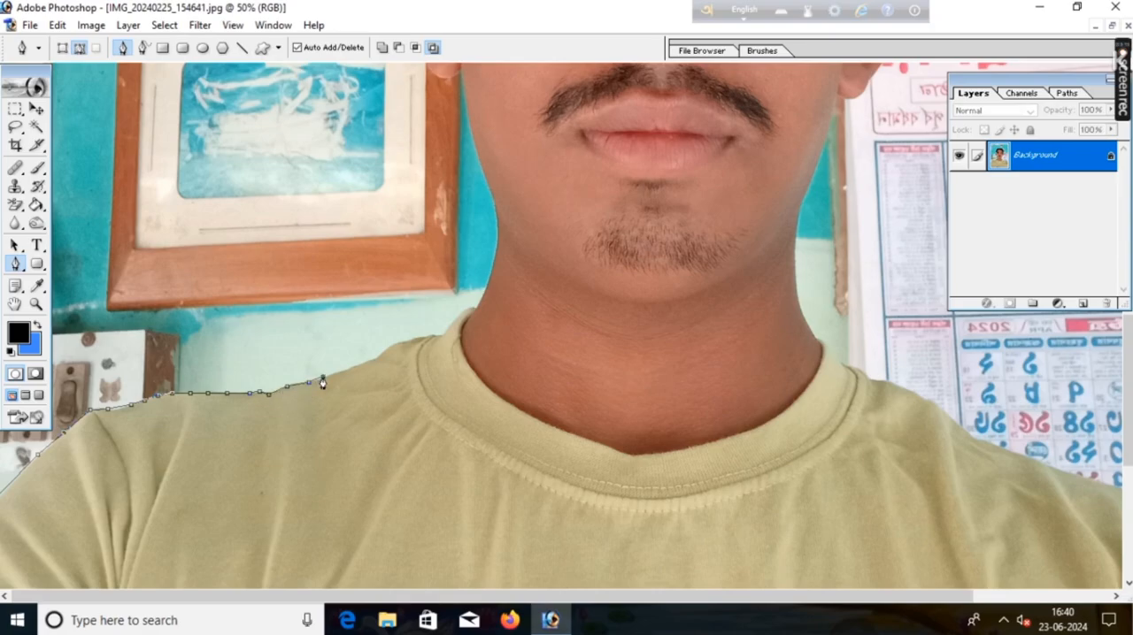
{"action": "left_click", "coordinate": [343, 369]}
{"action": "left_click", "coordinate": [362, 355]}
{"action": "left_click", "coordinate": [376, 315]}
{"action": "left_click", "coordinate": [380, 264]}
{"action": "key", "text": "ctrl+alt+z"}
{"action": "key", "text": "ctrl+alt+z"}
{"action": "key", "text": "ctrl+alt+z"}
Step: Extend the pen path up the shoulder slope and over the shirt collar to the base of the neck
{"action": "left_click", "coordinate": [343, 373]}
{"action": "left_click", "coordinate": [360, 365]}
{"action": "left_click", "coordinate": [375, 357]}
{"action": "left_click", "coordinate": [387, 350]}
{"action": "left_click", "coordinate": [397, 343]}
{"action": "left_click", "coordinate": [409, 340]}
{"action": "left_click", "coordinate": [440, 336]}
{"action": "left_click", "coordinate": [452, 323]}
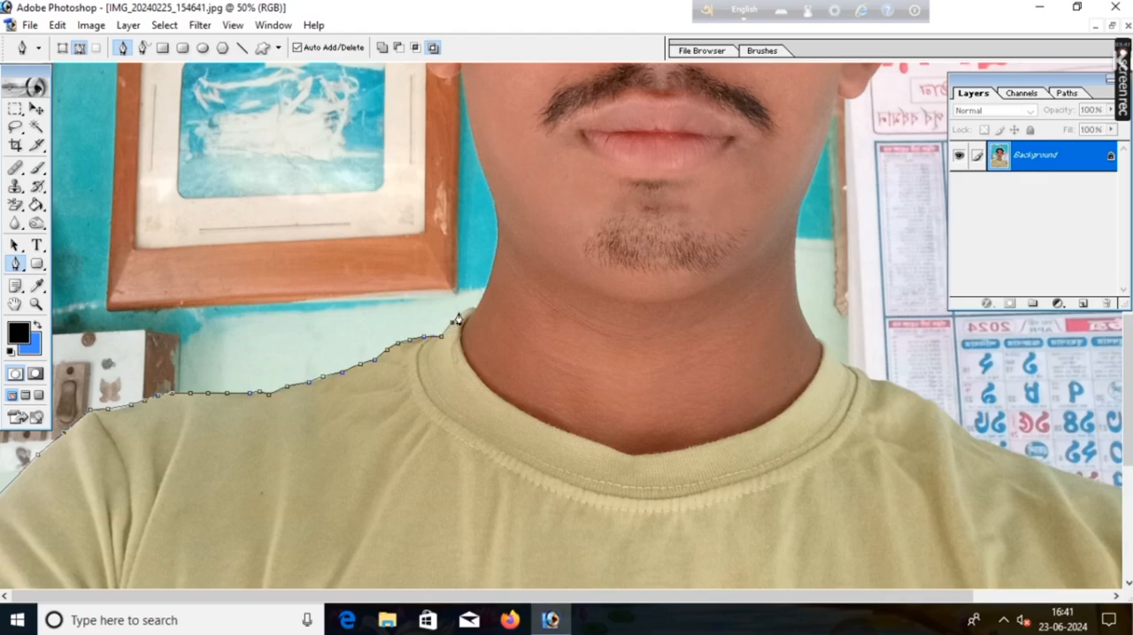
{"action": "left_click", "coordinate": [464, 312]}
{"action": "left_click", "coordinate": [477, 310]}
Step: Trace the pen path up the left-side edge of the neck to the lower jaw
{"action": "key", "text": "ctrl+plus"}
{"action": "key", "text": "ctrl+plus"}
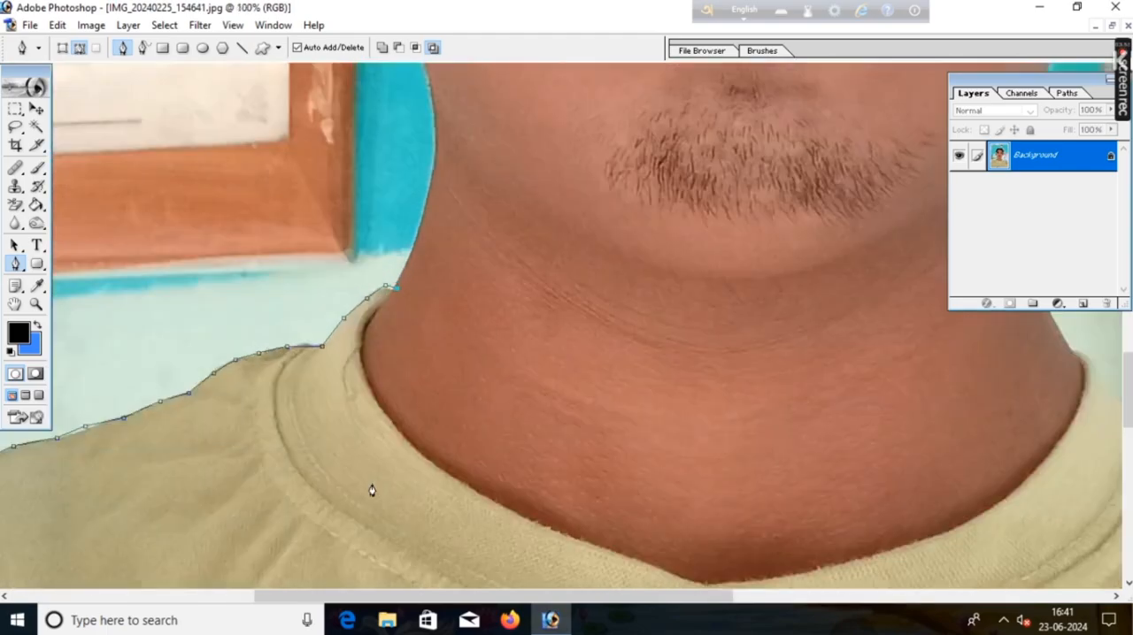
{"action": "left_click", "coordinate": [409, 254]}
{"action": "left_click", "coordinate": [420, 225]}
{"action": "left_click_drag", "start_coordinate": [496, 108], "coordinate": [512, 523]}
{"action": "left_click", "coordinate": [437, 466]}
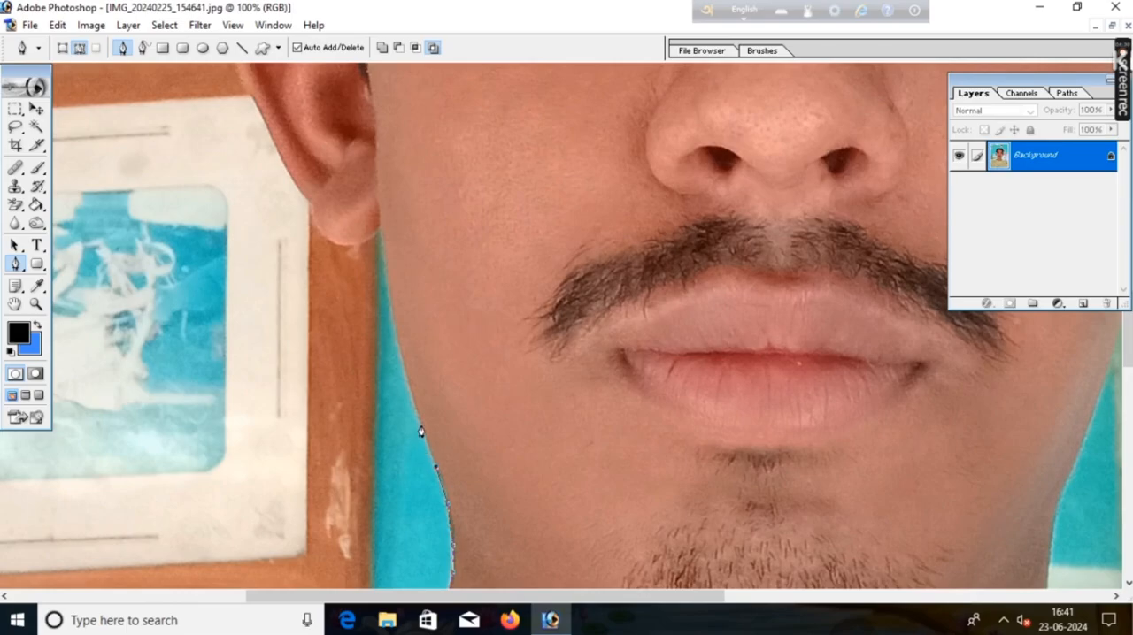
Step: Extend the pen path up the jaw edge on the photo's left side and around the underside of the earlobe
{"action": "left_click", "coordinate": [421, 423]}
{"action": "left_click", "coordinate": [408, 386]}
{"action": "left_click", "coordinate": [400, 351]}
{"action": "left_click", "coordinate": [387, 283]}
{"action": "left_click", "coordinate": [381, 231]}
{"action": "left_click", "coordinate": [333, 243]}
{"action": "left_click_drag", "start_coordinate": [325, 241], "coordinate": [568, 457]}
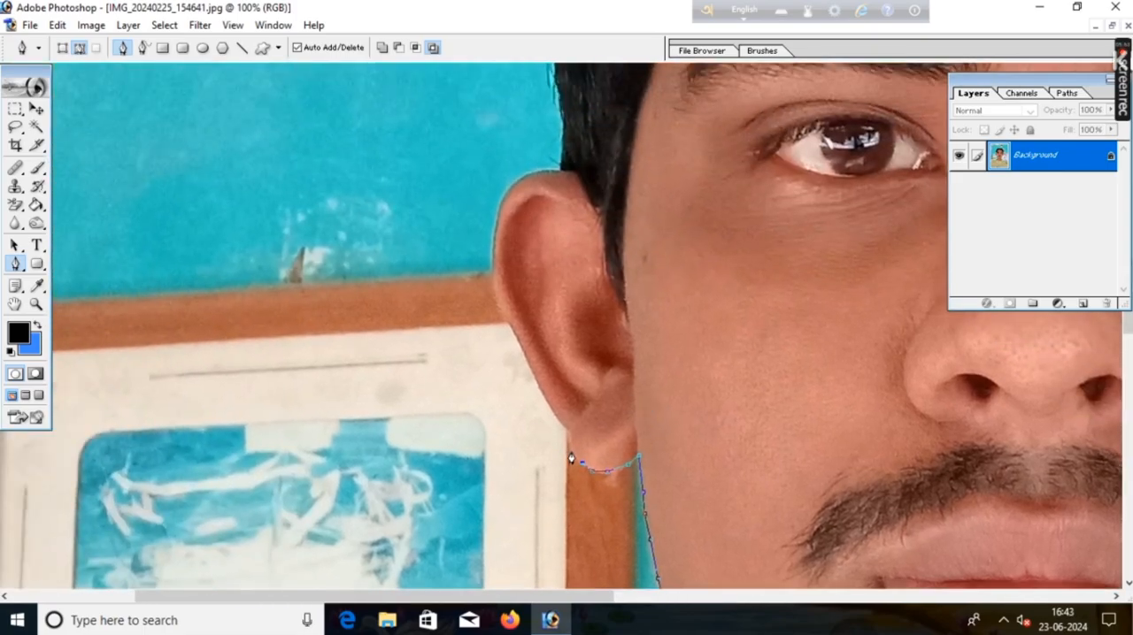
Step: Trace the pen path from the earlobe up the lower outer edge of the ear on the photo's left side
{"action": "left_click", "coordinate": [571, 458]}
{"action": "left_click", "coordinate": [568, 430]}
{"action": "left_click", "coordinate": [555, 420]}
{"action": "left_click", "coordinate": [534, 379]}
{"action": "left_click", "coordinate": [524, 357]}
{"action": "left_click", "coordinate": [514, 334]}
{"action": "left_click", "coordinate": [507, 319]}
{"action": "left_click", "coordinate": [496, 304]}
Step: Carry the pen path around the upper curve of the left-side ear to where it meets the hair
{"action": "left_click", "coordinate": [492, 250]}
{"action": "left_click", "coordinate": [496, 218]}
{"action": "left_click", "coordinate": [515, 182]}
{"action": "left_click", "coordinate": [536, 175]}
{"action": "left_click", "coordinate": [558, 171]}
{"action": "left_click_drag", "start_coordinate": [664, 129], "coordinate": [705, 522]}
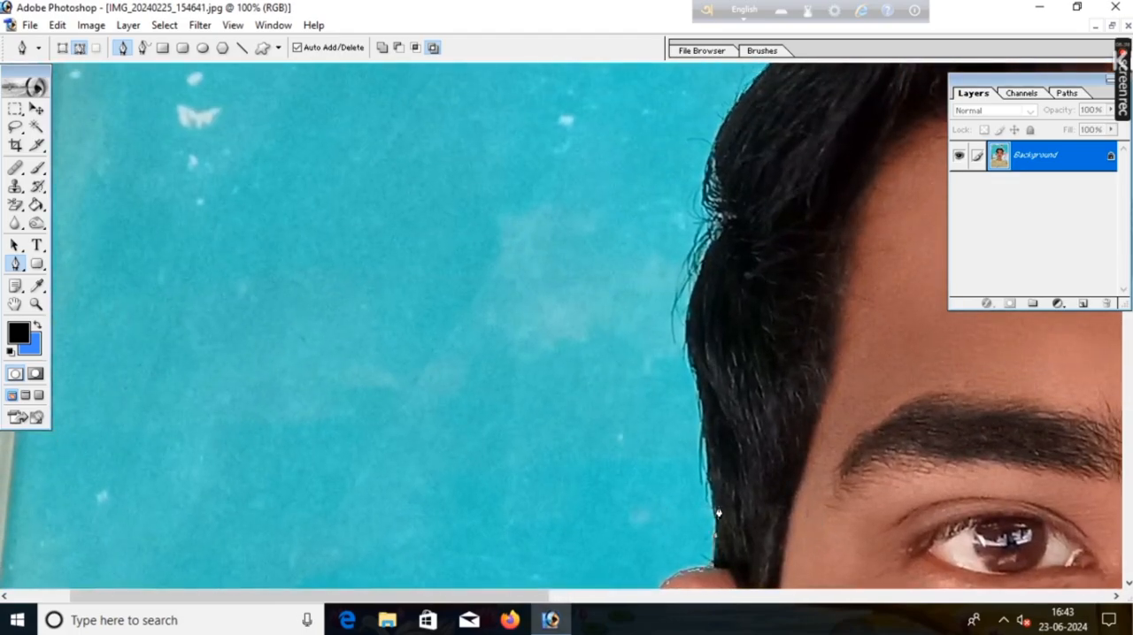
Step: Trace the pen path up the side hair above the left-side ear to the tuft at temple height
{"action": "left_click", "coordinate": [712, 492]}
{"action": "left_click", "coordinate": [705, 447]}
{"action": "left_click", "coordinate": [693, 410]}
{"action": "left_click", "coordinate": [697, 376]}
{"action": "left_click", "coordinate": [684, 336]}
{"action": "left_click", "coordinate": [687, 306]}
{"action": "left_click", "coordinate": [703, 276]}
{"action": "left_click", "coordinate": [719, 237]}
{"action": "left_click", "coordinate": [727, 222]}
{"action": "left_click", "coordinate": [719, 215]}
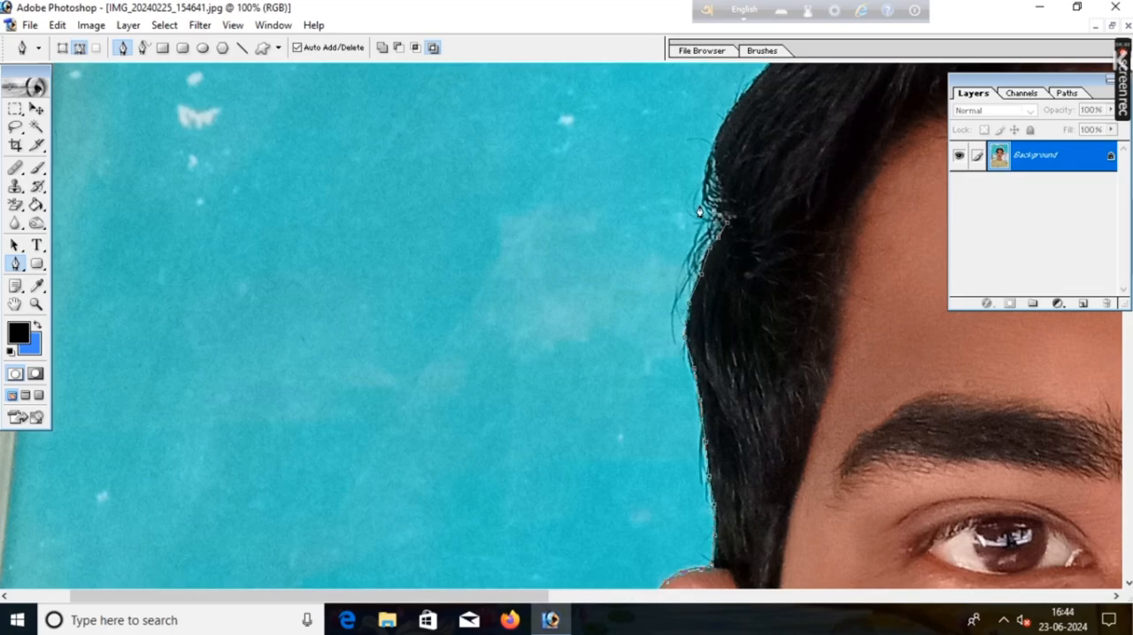
Step: Continue the pen path along the outer hair edge from the tuft toward the crown on the photo's left side
{"action": "left_click", "coordinate": [702, 202]}
{"action": "left_click", "coordinate": [710, 168]}
{"action": "left_click", "coordinate": [719, 133]}
{"action": "left_click", "coordinate": [737, 100]}
{"action": "left_click_drag", "start_coordinate": [753, 83], "coordinate": [534, 354]}
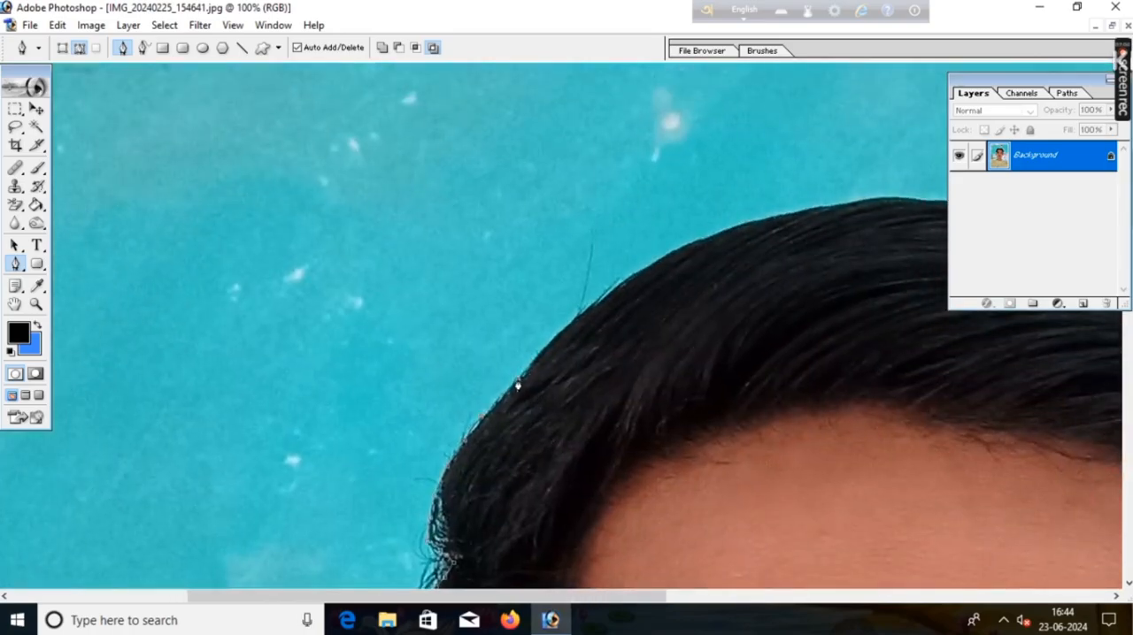
Step: Place path anchor points along the rising curve of the hair on the left side of the crown
{"action": "left_click", "coordinate": [580, 315]}
{"action": "left_click", "coordinate": [610, 293]}
{"action": "left_click", "coordinate": [631, 278]}
{"action": "left_click", "coordinate": [666, 254]}
{"action": "left_click", "coordinate": [708, 236]}
{"action": "left_click_drag", "start_coordinate": [803, 217], "coordinate": [417, 309]}
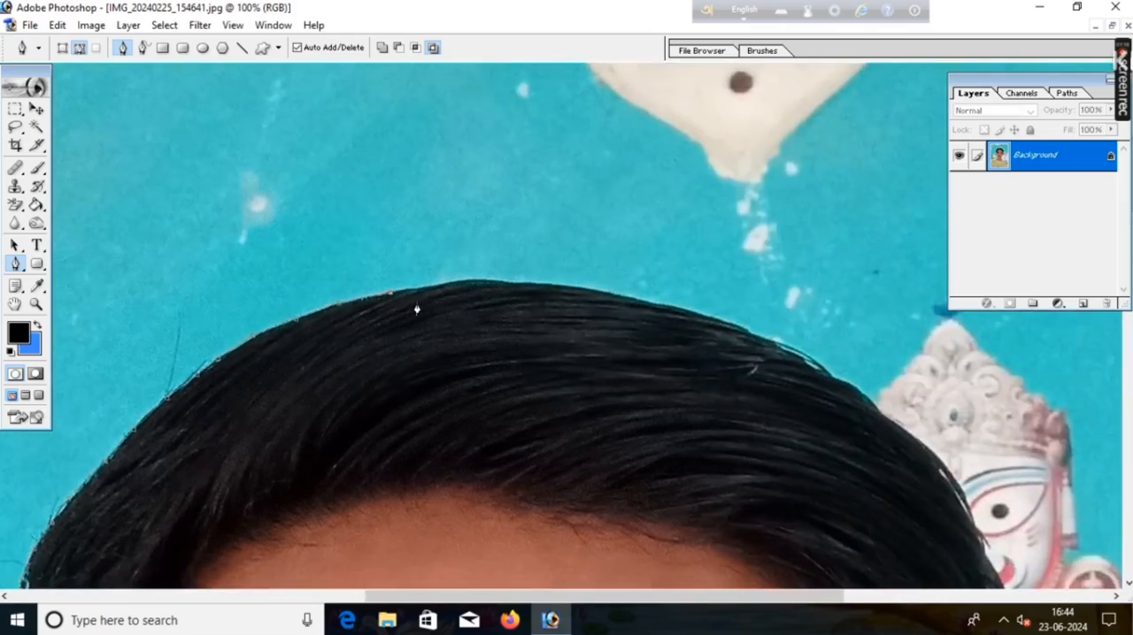
Step: Trace the pen path across the top of the hair, over the crown of the head
{"action": "left_click", "coordinate": [455, 282]}
{"action": "left_click", "coordinate": [505, 282]}
{"action": "left_click", "coordinate": [545, 285]}
{"action": "left_click", "coordinate": [603, 293]}
{"action": "left_click", "coordinate": [647, 305]}
{"action": "left_click", "coordinate": [694, 311]}
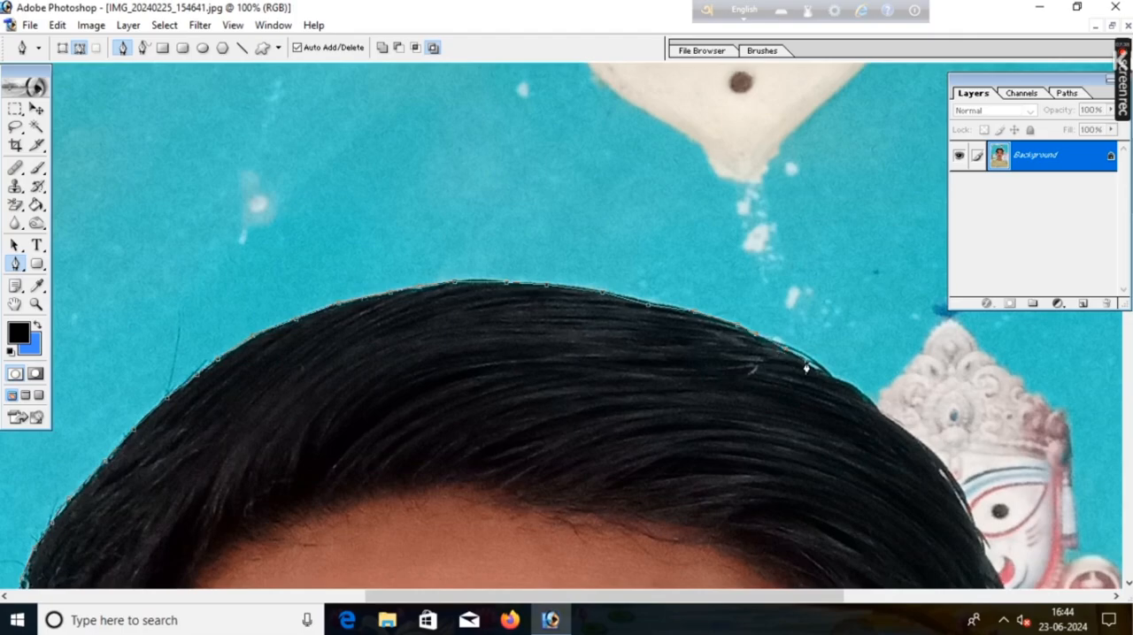
Step: Extend the pen path down the curve of the hair beside the wall figure's crown on the photo's right side
{"action": "left_click", "coordinate": [875, 408]}
{"action": "left_click", "coordinate": [892, 423]}
{"action": "key", "text": "space"}
{"action": "left_click_drag", "start_coordinate": [891, 452], "coordinate": [543, 189]}
{"action": "left_click", "coordinate": [575, 180]}
{"action": "left_click", "coordinate": [605, 212]}
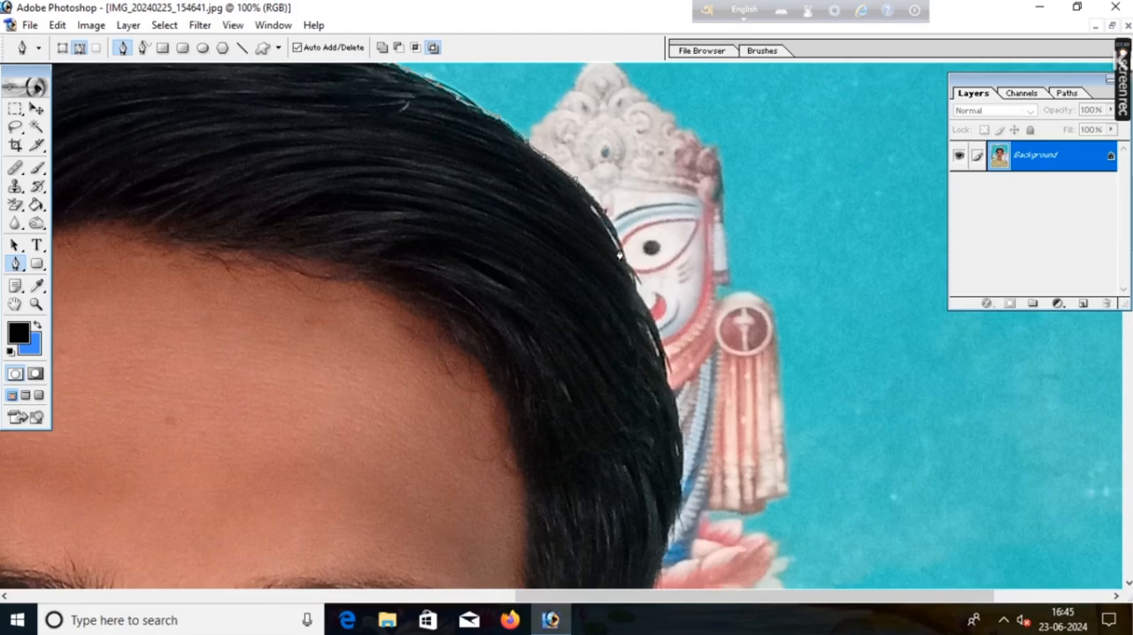
Step: Trace the pen path down the right-side hair edge past the painted wall figure to its widest point
{"action": "left_click", "coordinate": [619, 249]}
{"action": "left_click", "coordinate": [632, 269]}
{"action": "left_click", "coordinate": [640, 290]}
{"action": "left_click", "coordinate": [661, 354]}
{"action": "left_click", "coordinate": [671, 384]}
{"action": "left_click", "coordinate": [675, 403]}
{"action": "key", "text": "space"}
{"action": "left_click_drag", "start_coordinate": [658, 475], "coordinate": [499, 248]}
{"action": "left_click", "coordinate": [521, 222]}
{"action": "left_click", "coordinate": [526, 261]}
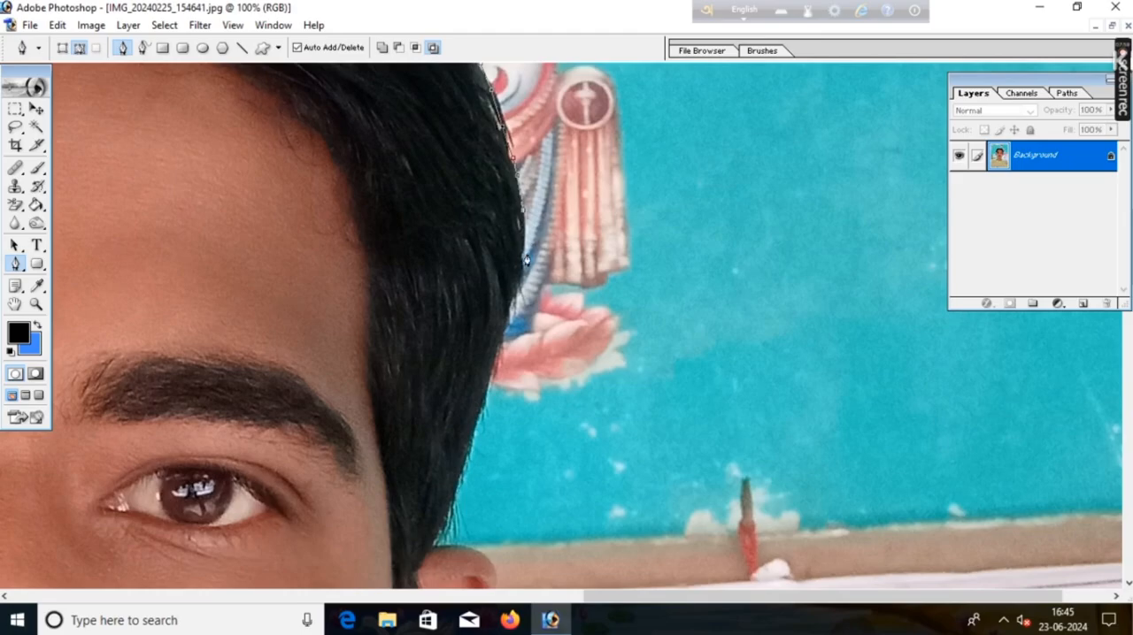
Step: Follow the right-side hair edge with the pen path down to where the hair meets the top of the ear
{"action": "left_click", "coordinate": [515, 312]}
{"action": "left_click", "coordinate": [498, 356]}
{"action": "left_click", "coordinate": [480, 411]}
{"action": "left_click", "coordinate": [461, 476]}
{"action": "left_click", "coordinate": [446, 523]}
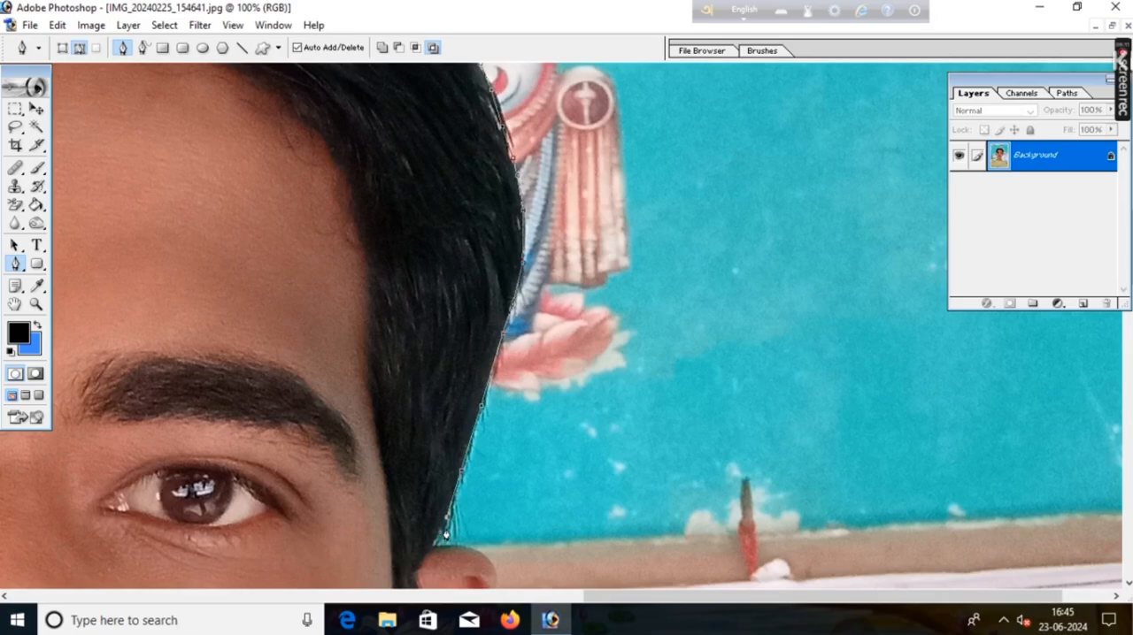
{"action": "left_click", "coordinate": [432, 547]}
{"action": "left_click_drag", "start_coordinate": [456, 546], "coordinate": [373, 148]}
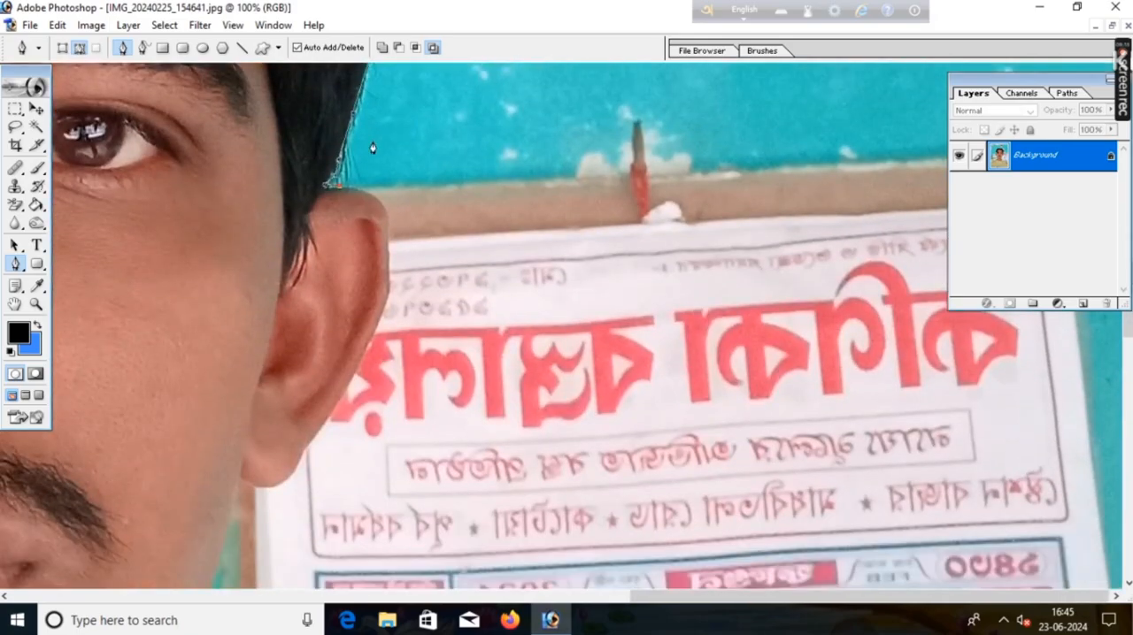
Step: Carry the pen path over the top and down the upper outer edge of the ear on the photo's right side
{"action": "left_click", "coordinate": [330, 192]}
{"action": "left_click", "coordinate": [347, 189]}
{"action": "left_click", "coordinate": [365, 193]}
{"action": "left_click", "coordinate": [380, 201]}
{"action": "left_click", "coordinate": [386, 225]}
{"action": "left_click", "coordinate": [387, 281]}
{"action": "left_click", "coordinate": [387, 305]}
Step: Trace the pen path down the lower edge of the right-side ear and around its earlobe
{"action": "left_click", "coordinate": [344, 393]}
{"action": "left_click", "coordinate": [316, 434]}
{"action": "left_click", "coordinate": [304, 452]}
{"action": "left_click", "coordinate": [296, 469]}
{"action": "left_click", "coordinate": [279, 485]}
{"action": "left_click", "coordinate": [268, 487]}
{"action": "left_click", "coordinate": [253, 486]}
{"action": "left_click", "coordinate": [242, 478]}
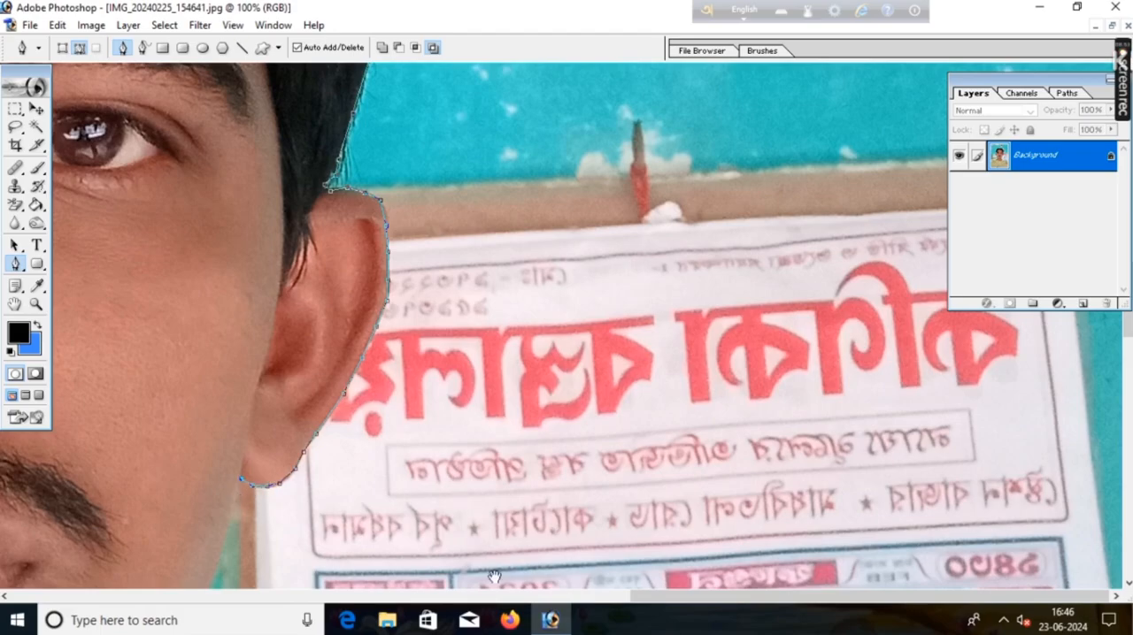
Step: Extend the pen path from the right-side earlobe down the jaw edge to the upper neck
{"action": "scroll", "coordinate": [493, 577], "scroll_direction": "down", "scroll_amount": 5}
{"action": "left_click", "coordinate": [223, 248]}
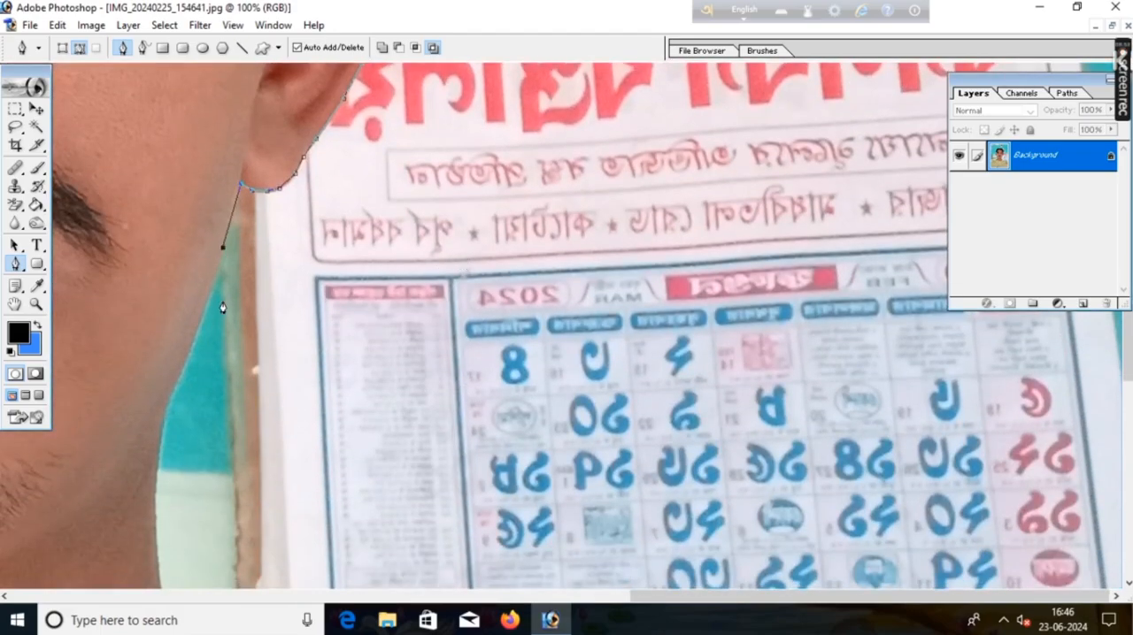
{"action": "left_click", "coordinate": [206, 304]}
{"action": "left_click", "coordinate": [187, 359]}
{"action": "left_click", "coordinate": [164, 414]}
{"action": "left_click", "coordinate": [159, 473]}
{"action": "left_click", "coordinate": [156, 507]}
{"action": "left_click_drag", "start_coordinate": [321, 515], "coordinate": [321, 179]}
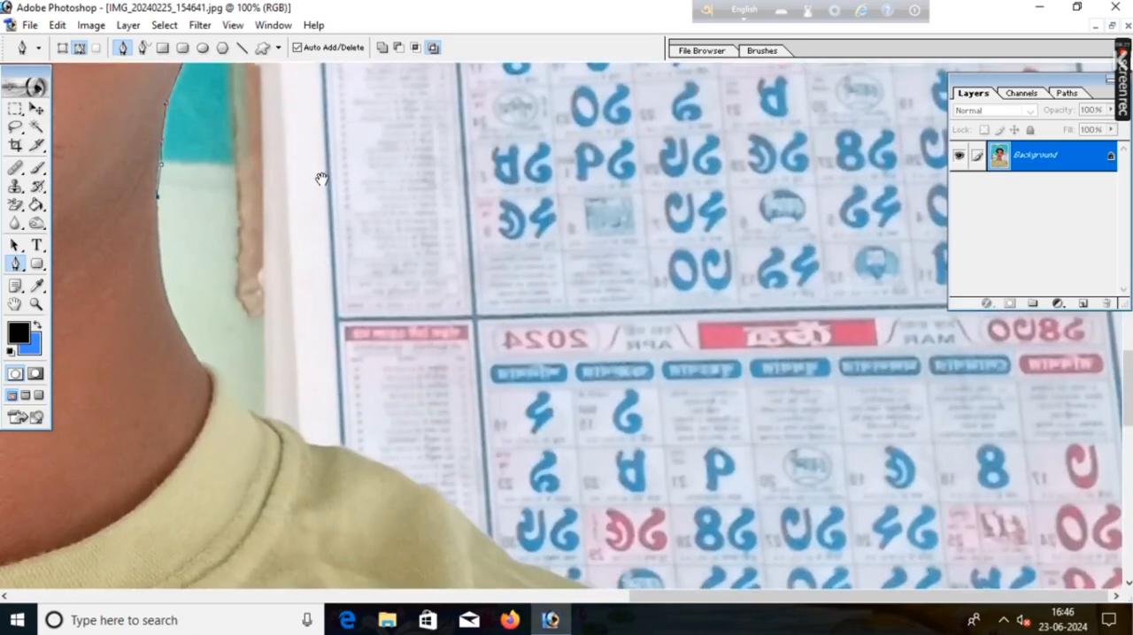
Step: Trace the pen path down the right-side edge of the neck to the shirt collar
{"action": "left_click", "coordinate": [158, 228]}
{"action": "left_click", "coordinate": [162, 267]}
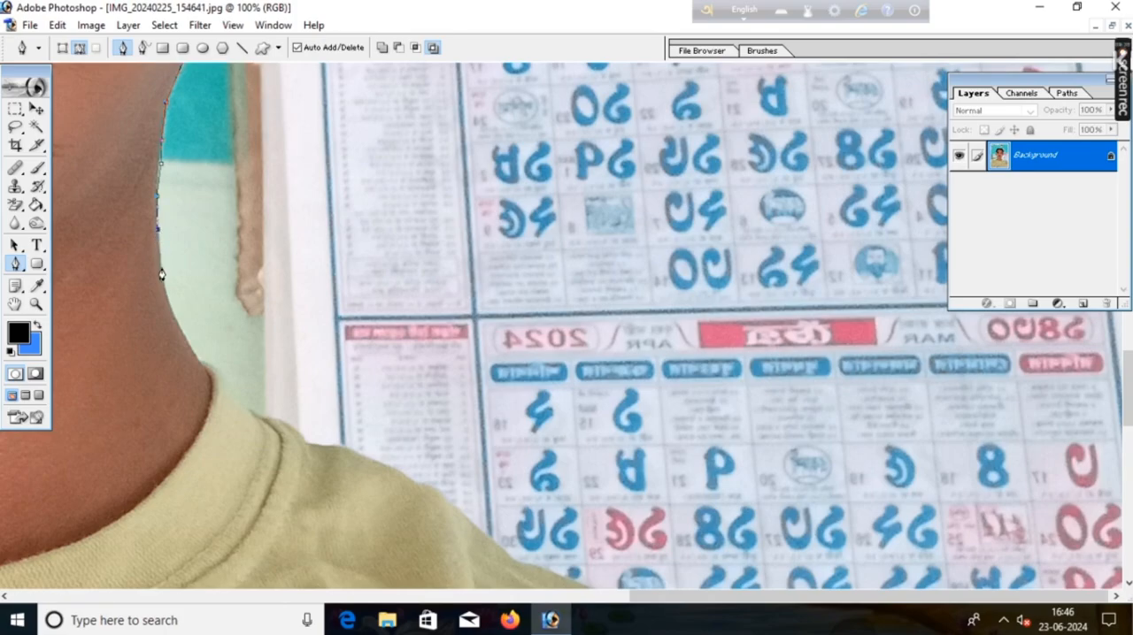
{"action": "left_click", "coordinate": [170, 303]}
{"action": "left_click", "coordinate": [180, 330]}
{"action": "left_click", "coordinate": [195, 355]}
{"action": "left_click", "coordinate": [203, 362]}
Step: Follow the outer edge of the shirt collar on the photo's right side with closely spaced path points
{"action": "left_click", "coordinate": [216, 371]}
{"action": "left_click", "coordinate": [228, 383]}
{"action": "left_click", "coordinate": [241, 395]}
{"action": "left_click", "coordinate": [248, 408]}
{"action": "left_click", "coordinate": [262, 417]}
{"action": "left_click", "coordinate": [282, 418]}
Step: Continue the pen path from the collar seam along the upper part of the right-side shoulder
{"action": "left_click", "coordinate": [297, 432]}
{"action": "left_click", "coordinate": [309, 444]}
{"action": "left_click", "coordinate": [336, 443]}
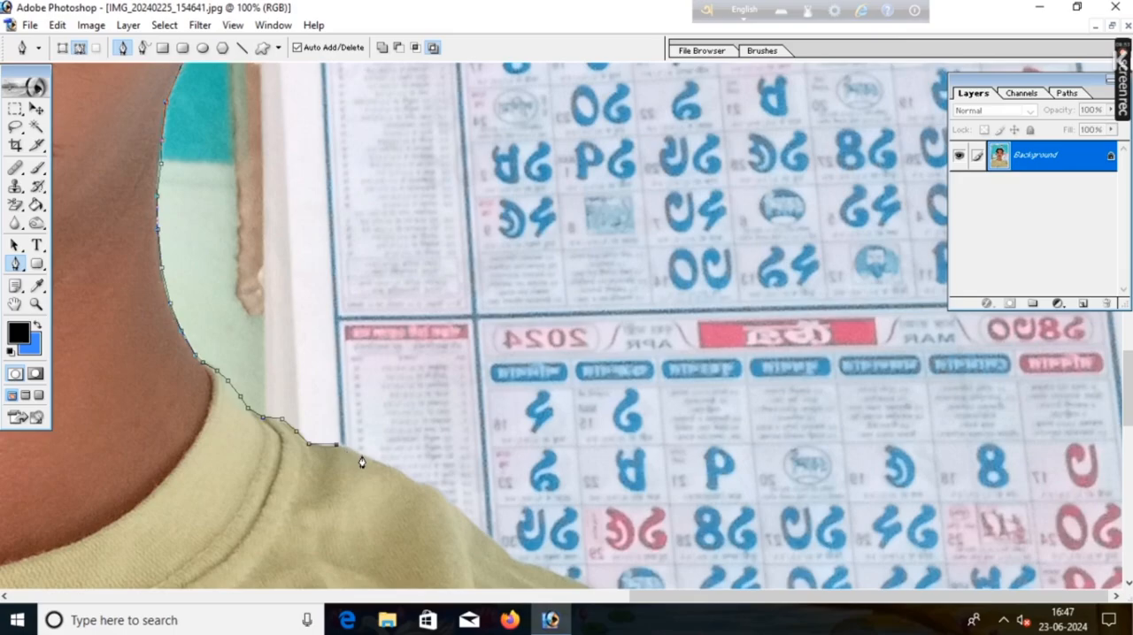
{"action": "left_click", "coordinate": [362, 455]}
{"action": "left_click_drag", "start_coordinate": [419, 437], "coordinate": [398, 137]}
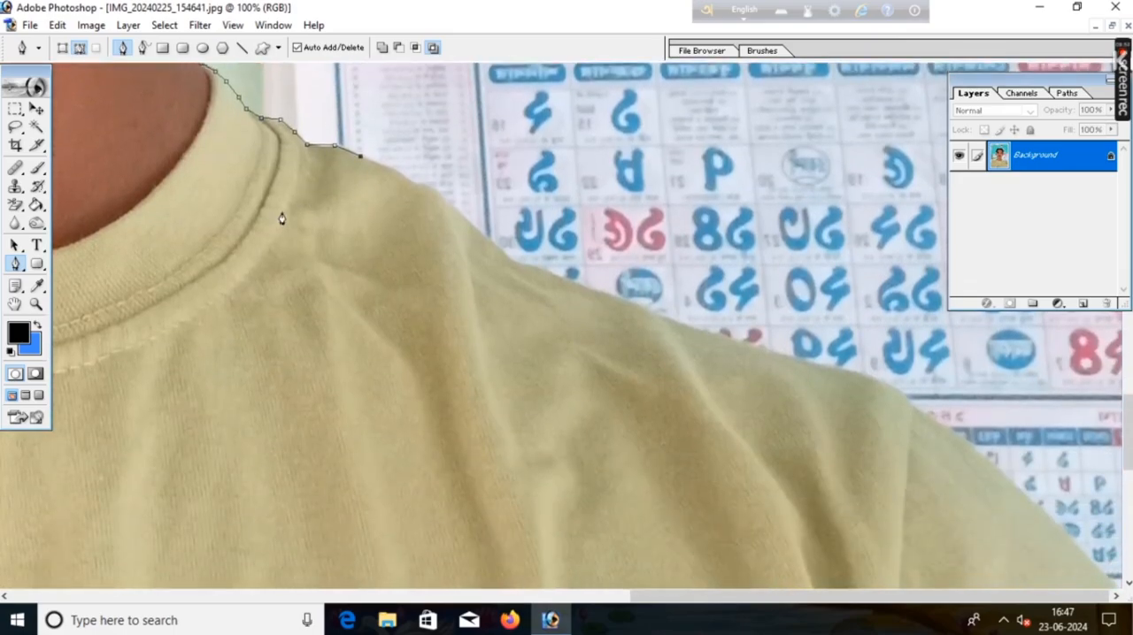
{"action": "left_click", "coordinate": [393, 169]}
{"action": "left_click", "coordinate": [412, 185]}
{"action": "left_click", "coordinate": [435, 191]}
{"action": "left_click", "coordinate": [465, 217]}
Step: Trace the pen path down the long shoulder slope in front of the calendar to the sleeve seam
{"action": "left_click", "coordinate": [512, 263]}
{"action": "left_click", "coordinate": [583, 286]}
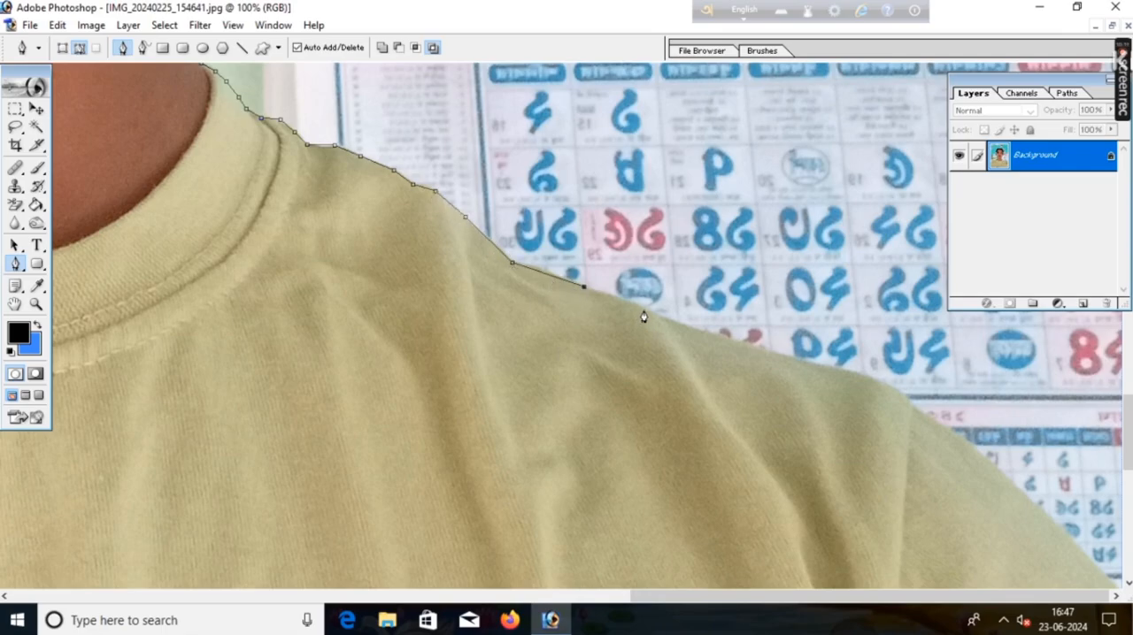
{"action": "left_click", "coordinate": [645, 308]}
{"action": "left_click", "coordinate": [719, 336]}
{"action": "left_click", "coordinate": [772, 352]}
{"action": "left_click", "coordinate": [847, 370]}
{"action": "left_click", "coordinate": [895, 393]}
{"action": "left_click", "coordinate": [919, 412]}
Step: Extend the pen path along the right-side sleeve edge toward the edge of the photo
{"action": "scroll", "coordinate": [930, 446], "scroll_direction": "down", "scroll_amount": 2}
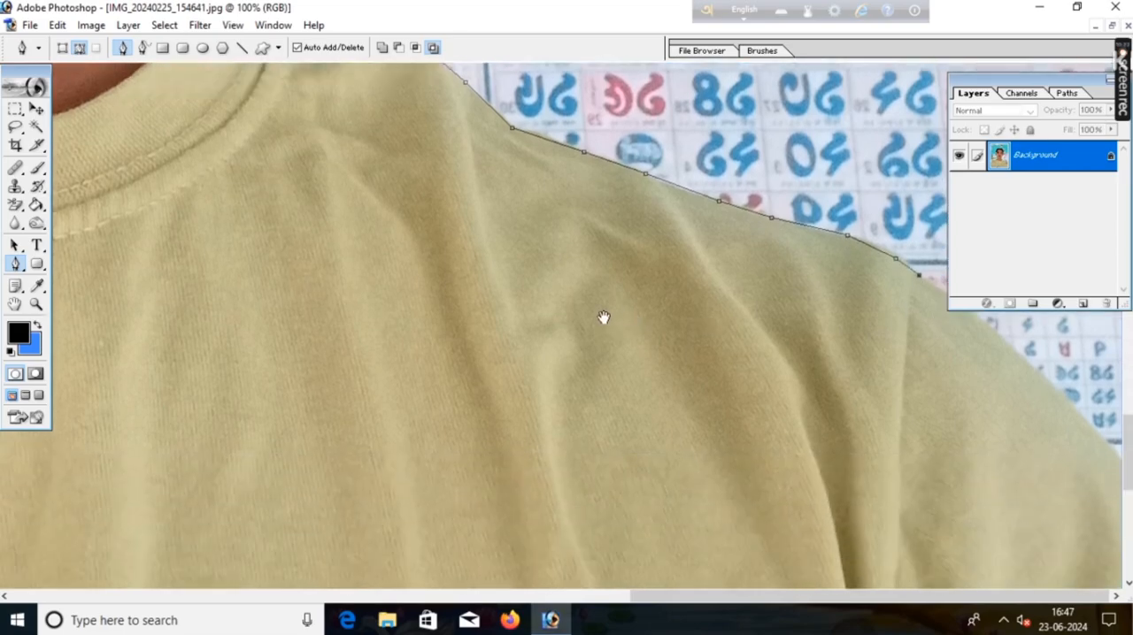
{"action": "left_click", "coordinate": [969, 355]}
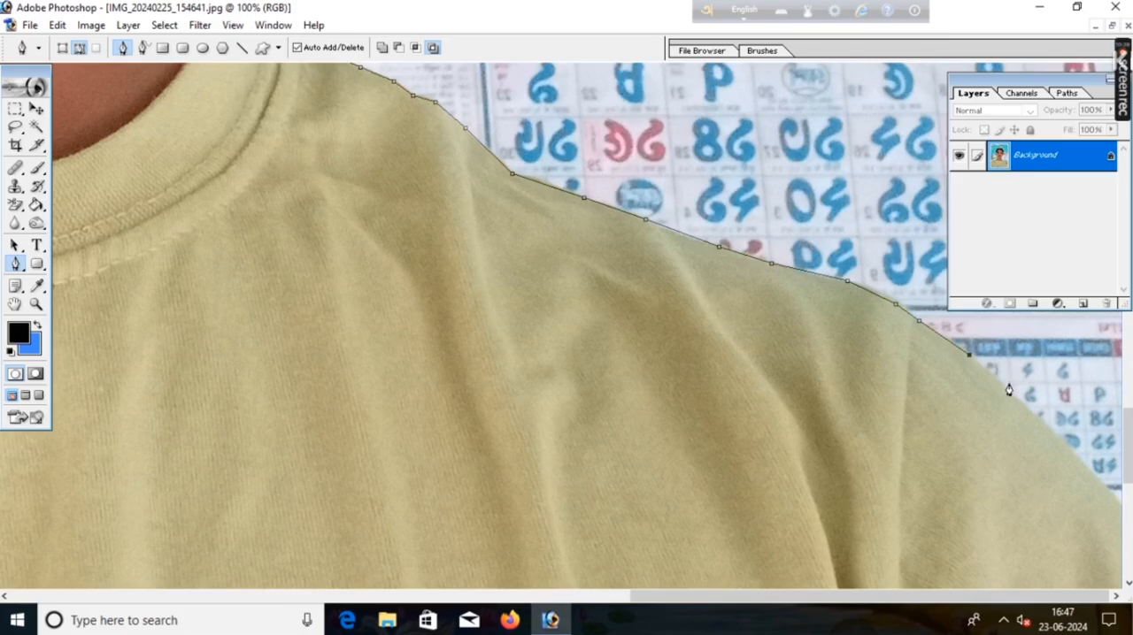
{"action": "left_click", "coordinate": [1011, 390]}
{"action": "left_click", "coordinate": [1040, 420]}
{"action": "left_click", "coordinate": [1081, 457]}
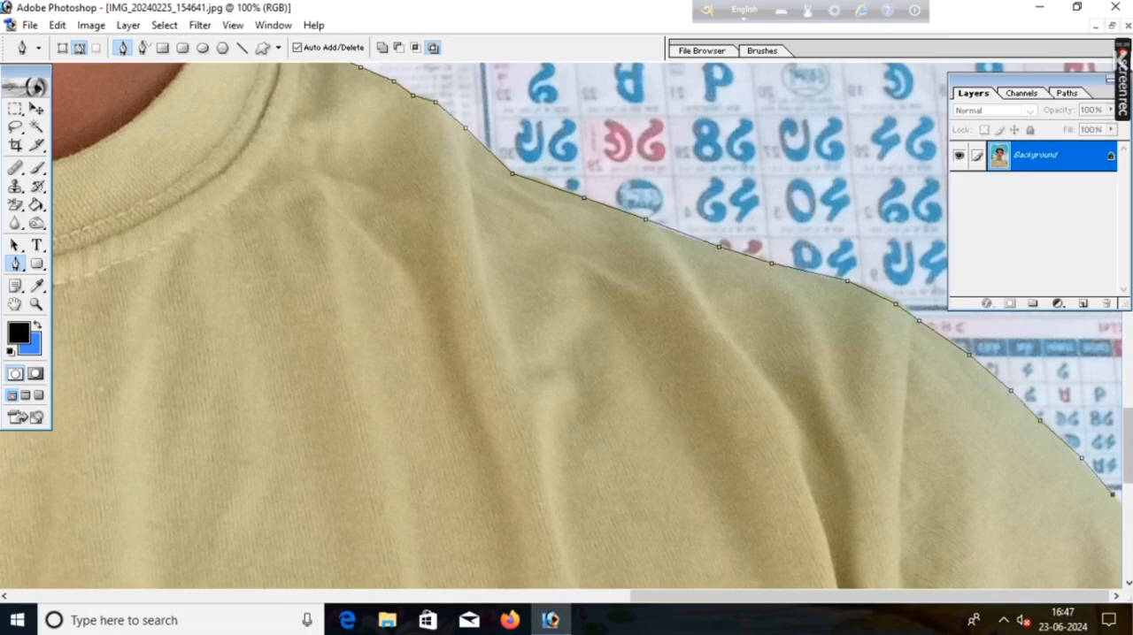
Step: Route the path outside the photo's upper corners and close it at its starting point on the left-side shoulder
{"action": "key", "text": "ctrl+minus"}
{"action": "key", "text": "ctrl+minus"}
{"action": "key", "text": "ctrl+minus"}
{"action": "key", "text": "ctrl+minus"}
{"action": "key", "text": "ctrl+minus"}
{"action": "key", "text": "ctrl+minus"}
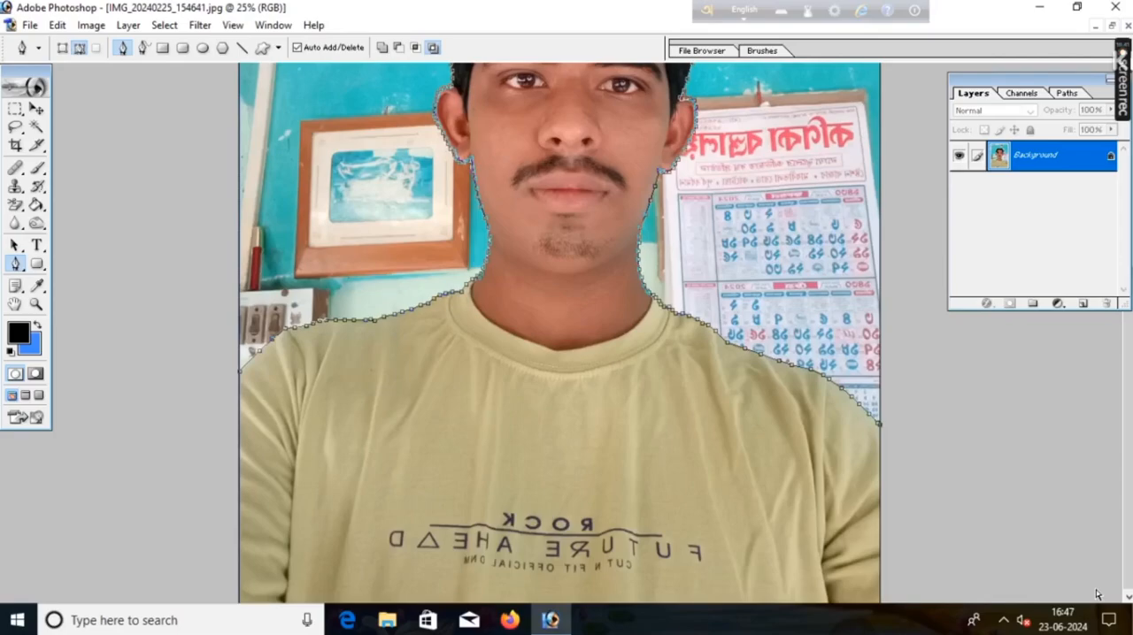
{"action": "left_click", "coordinate": [738, 113]}
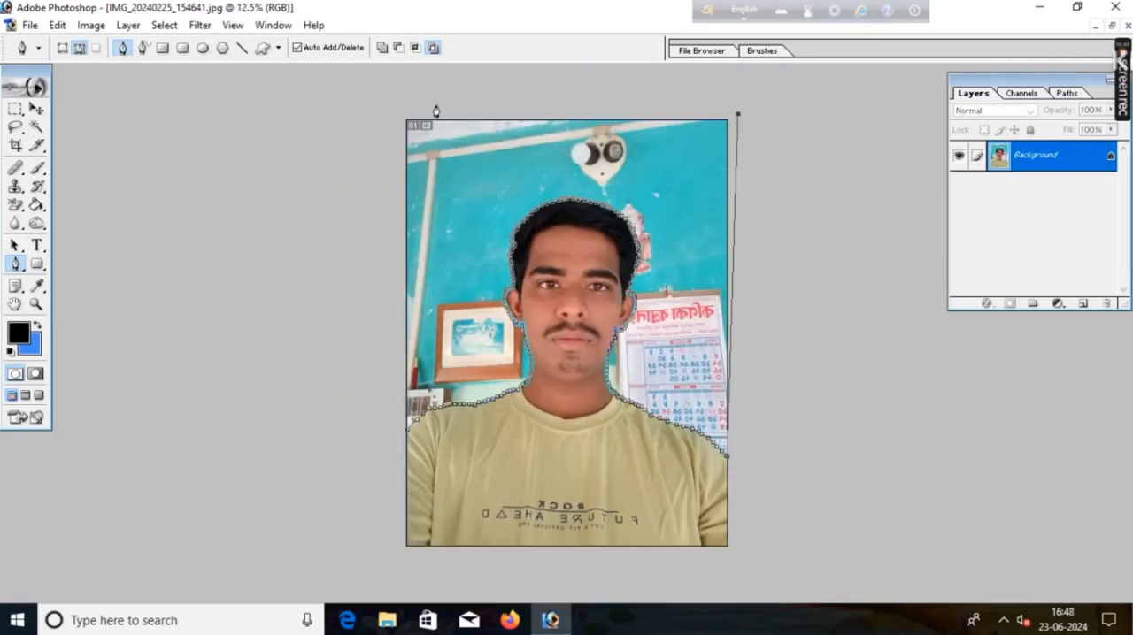
{"action": "left_click", "coordinate": [394, 113]}
{"action": "left_click", "coordinate": [396, 435]}
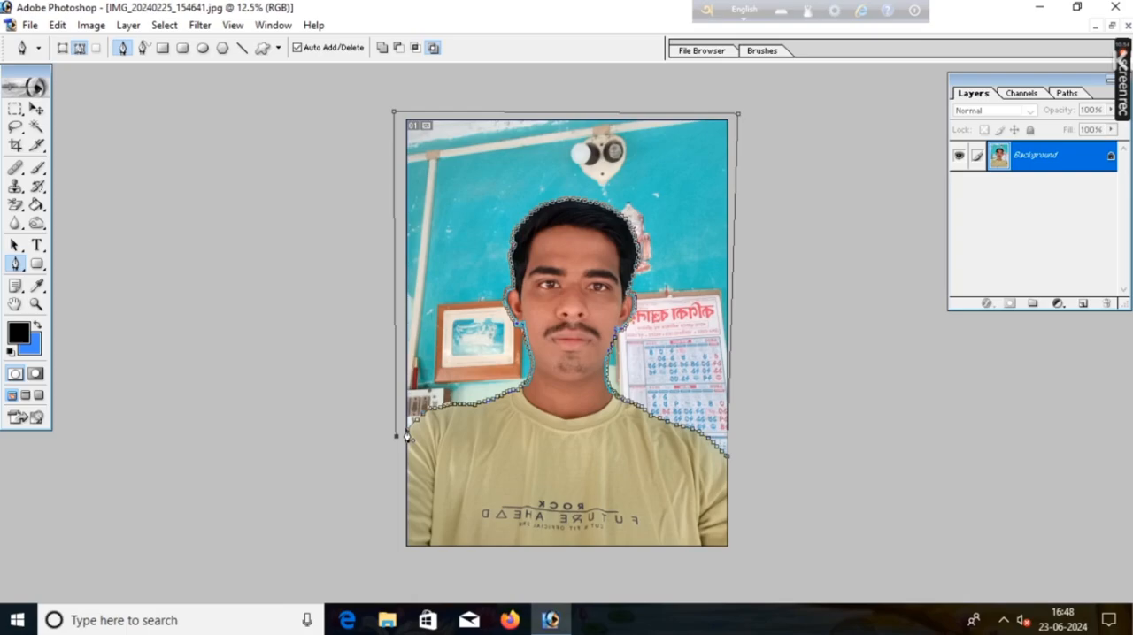
{"action": "left_click", "coordinate": [407, 436]}
Step: Convert the path to a new anti-aliased selection with a 1-pixel feather radius and clear the backdrop to the blue background color
{"action": "right_click", "coordinate": [542, 410]}
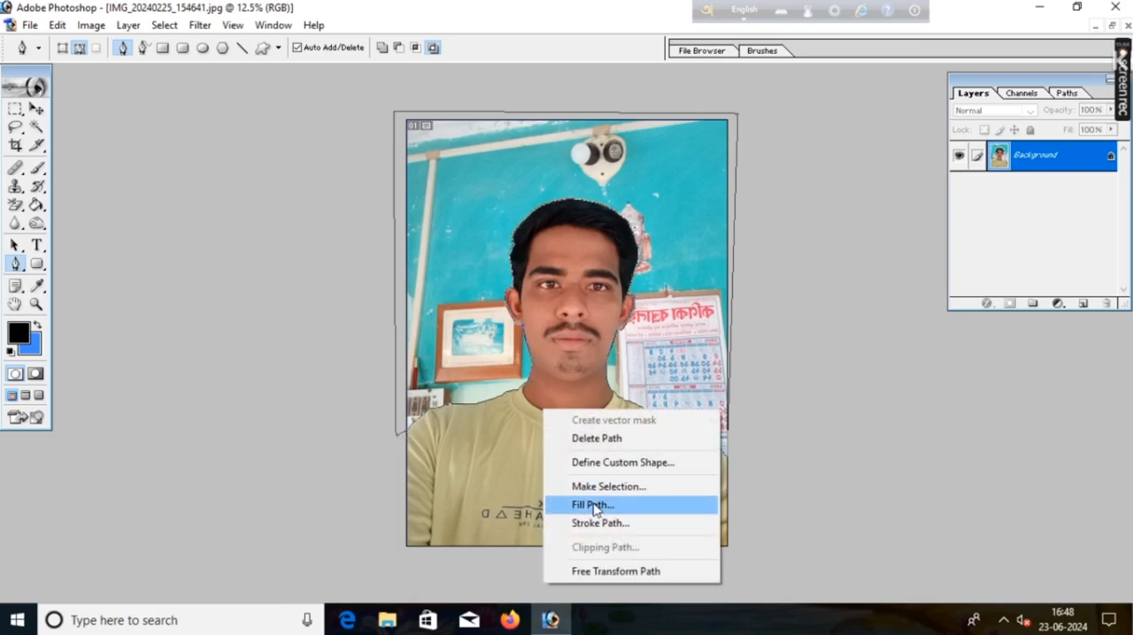
{"action": "left_click", "coordinate": [605, 487]}
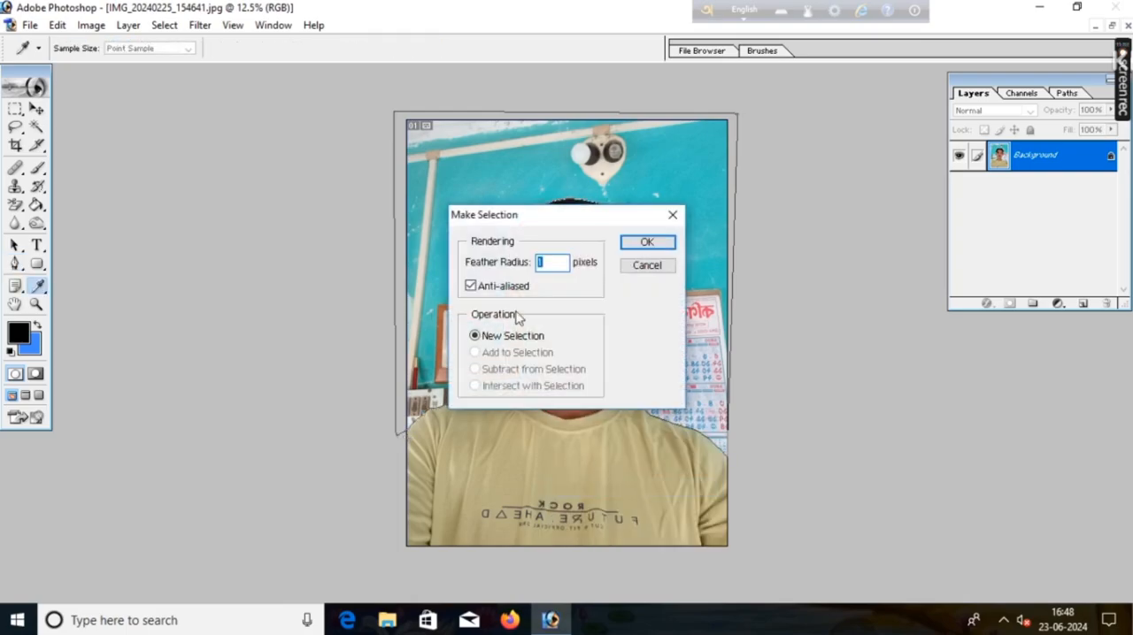
{"action": "left_click", "coordinate": [647, 243]}
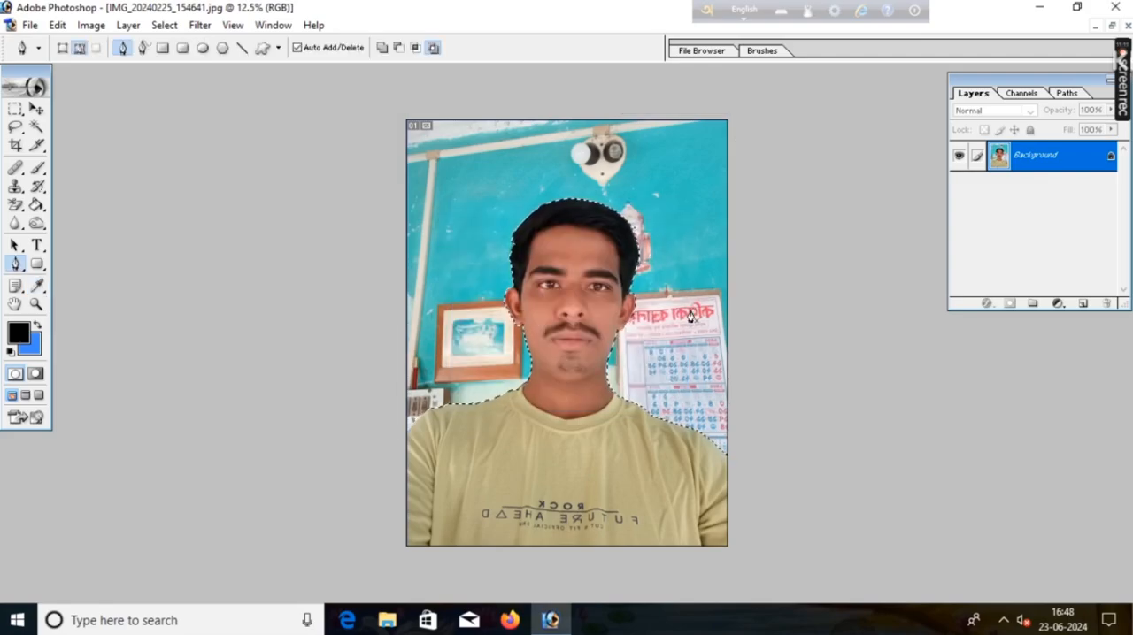
{"action": "key", "text": "Delete"}
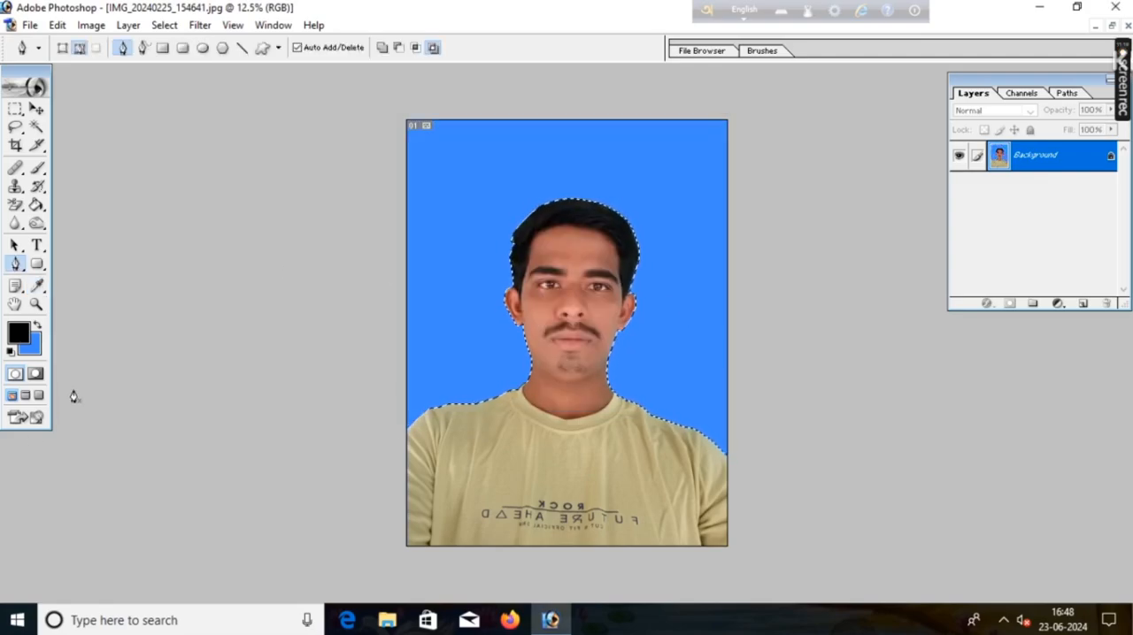
Step: Change the background color to a light cyan and fill the selected backdrop with it
{"action": "left_click", "coordinate": [27, 341]}
{"action": "left_click", "coordinate": [881, 340]}
{"action": "left_click", "coordinate": [1009, 222]}
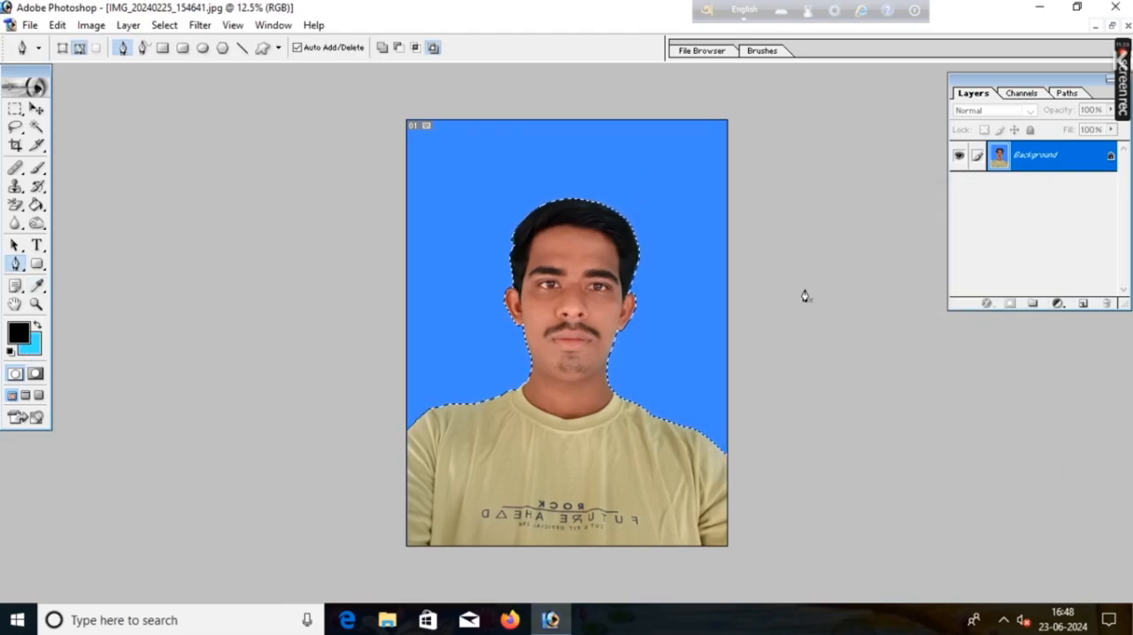
{"action": "key", "text": "Delete"}
Step: Change the background color to a deeper blue and fill the selected backdrop with it
{"action": "left_click", "coordinate": [30, 346]}
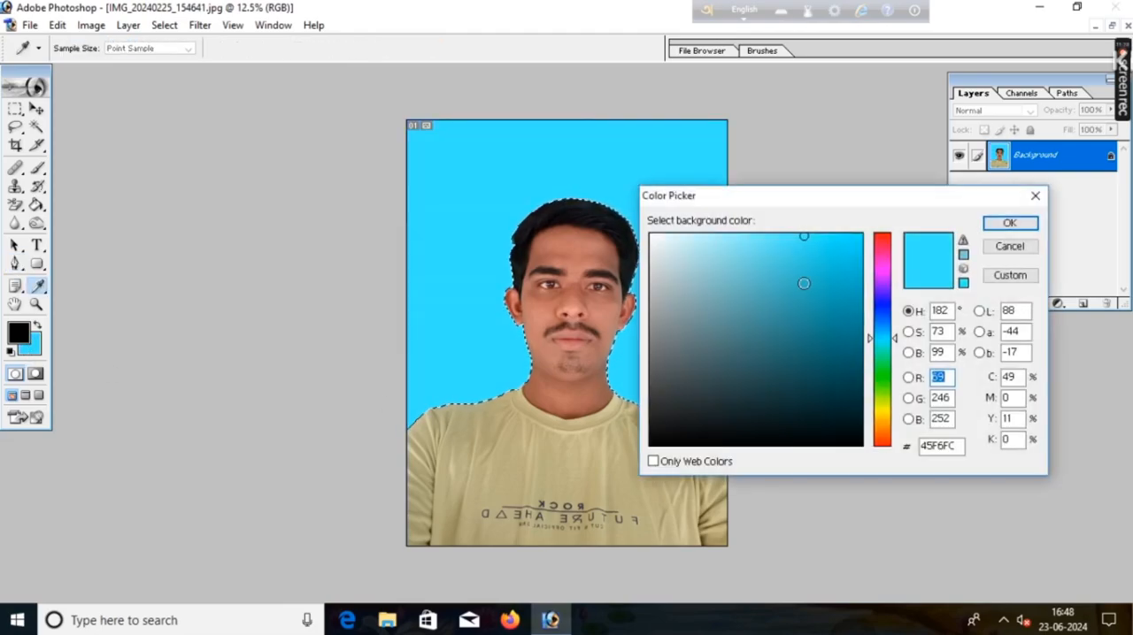
{"action": "left_click", "coordinate": [882, 315]}
{"action": "left_click", "coordinate": [1009, 222]}
{"action": "key", "text": "Delete"}
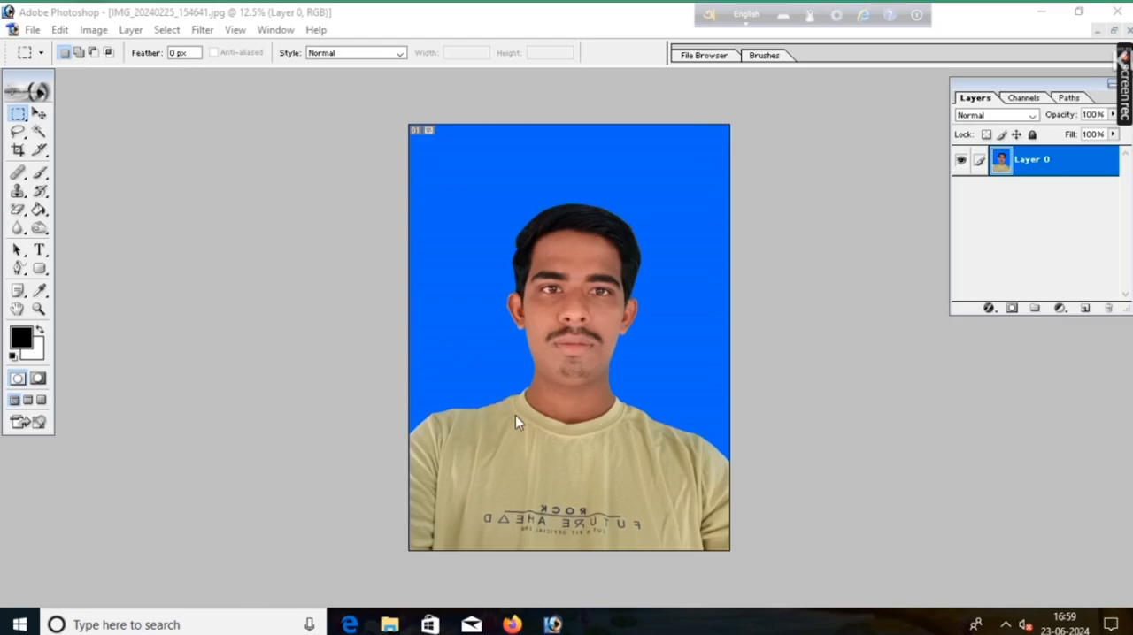
Step: Rotate the portrait layer by -6.6° with Free Transform to straighten the head and shoulders
{"action": "left_click", "coordinate": [515, 416]}
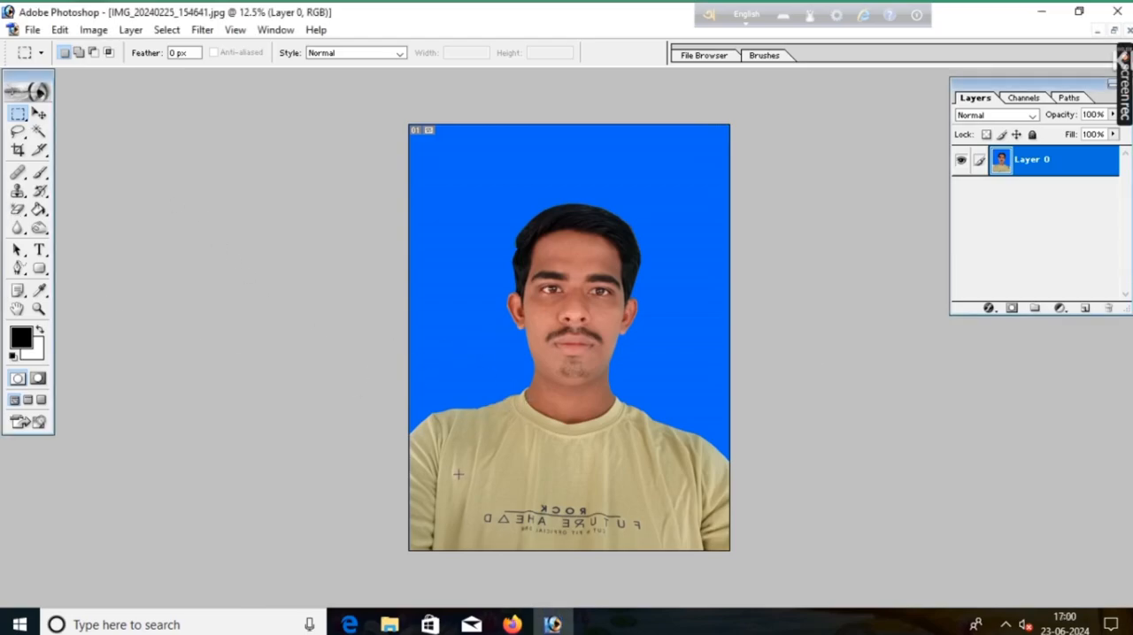
{"action": "key", "text": "ctrl+t"}
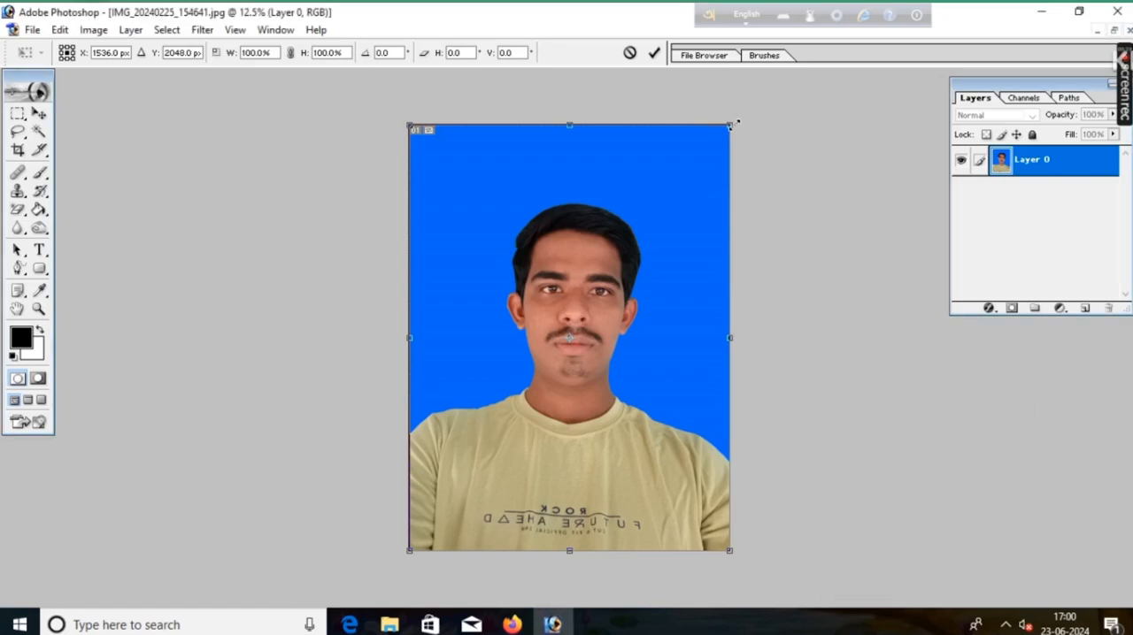
{"action": "left_click_drag", "start_coordinate": [738, 121], "coordinate": [701, 116]}
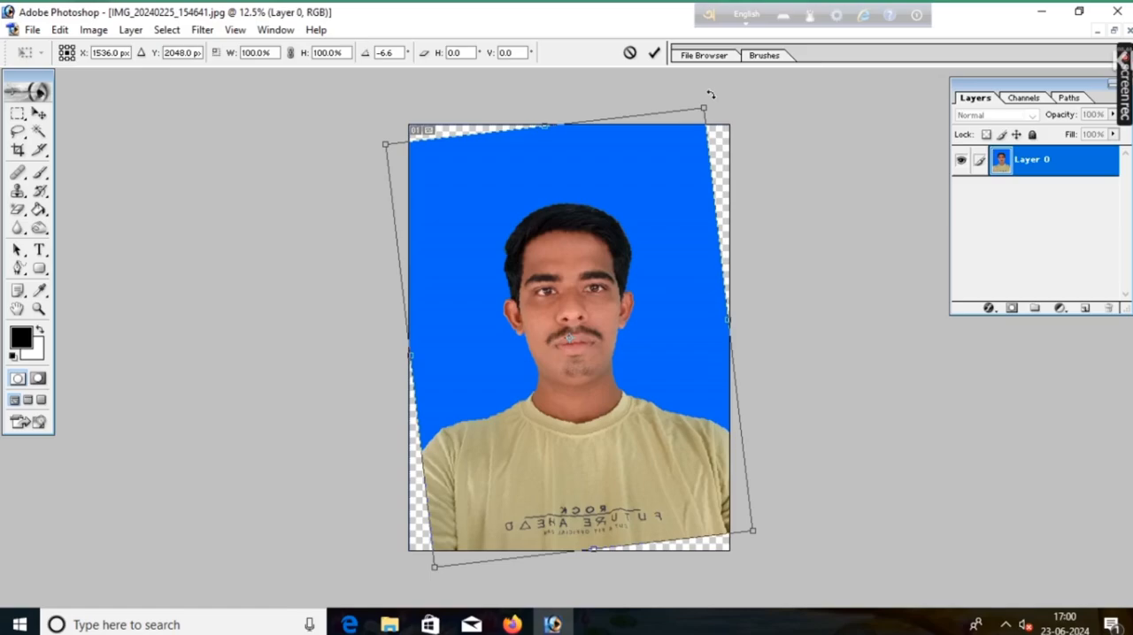
{"action": "left_click", "coordinate": [654, 52]}
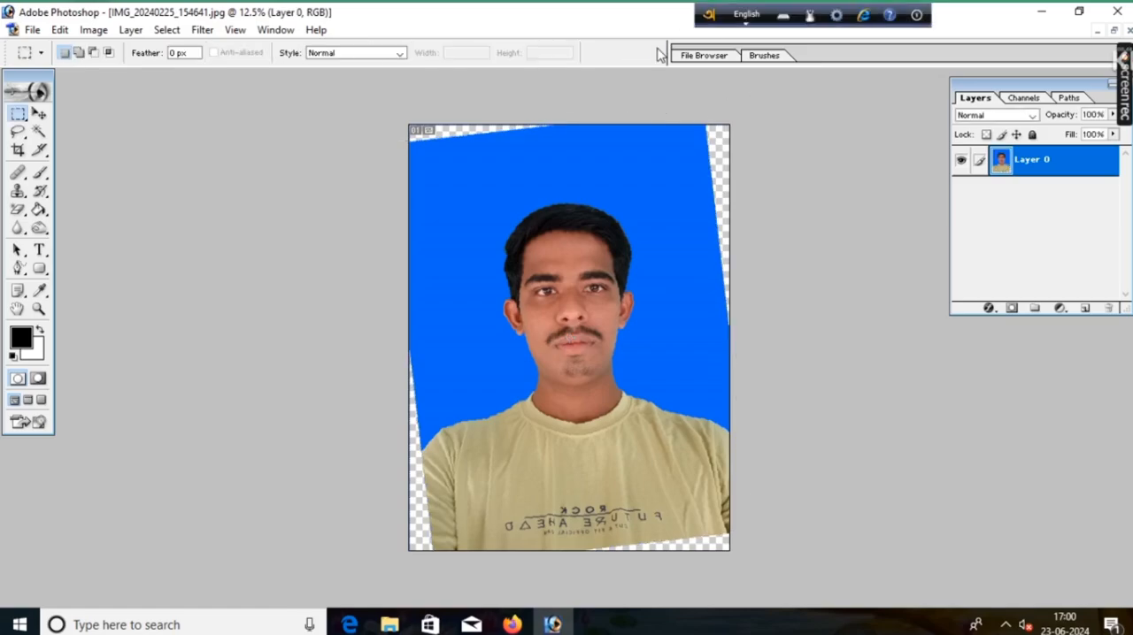
Step: Crop the portrait with the Crop tool to 1.2 in × 1.5 in at 300 pixels/inch, framing the head and shoulders
{"action": "left_click", "coordinate": [18, 150]}
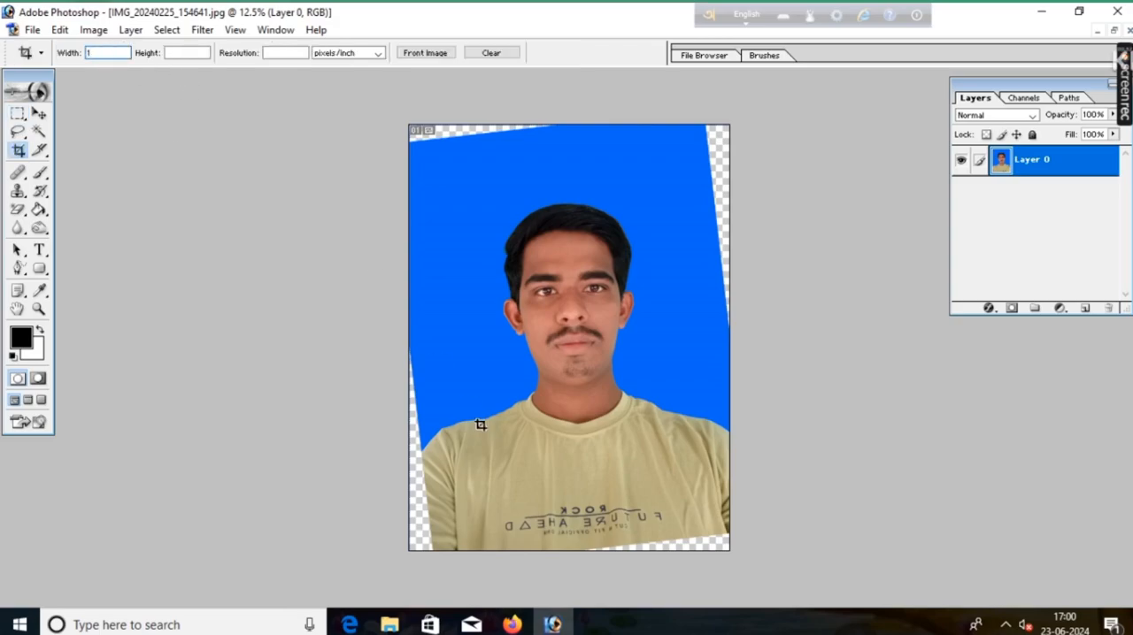
{"action": "type", "text": "1.2in"}
{"action": "left_click", "coordinate": [186, 53]}
{"action": "type", "text": "1"}
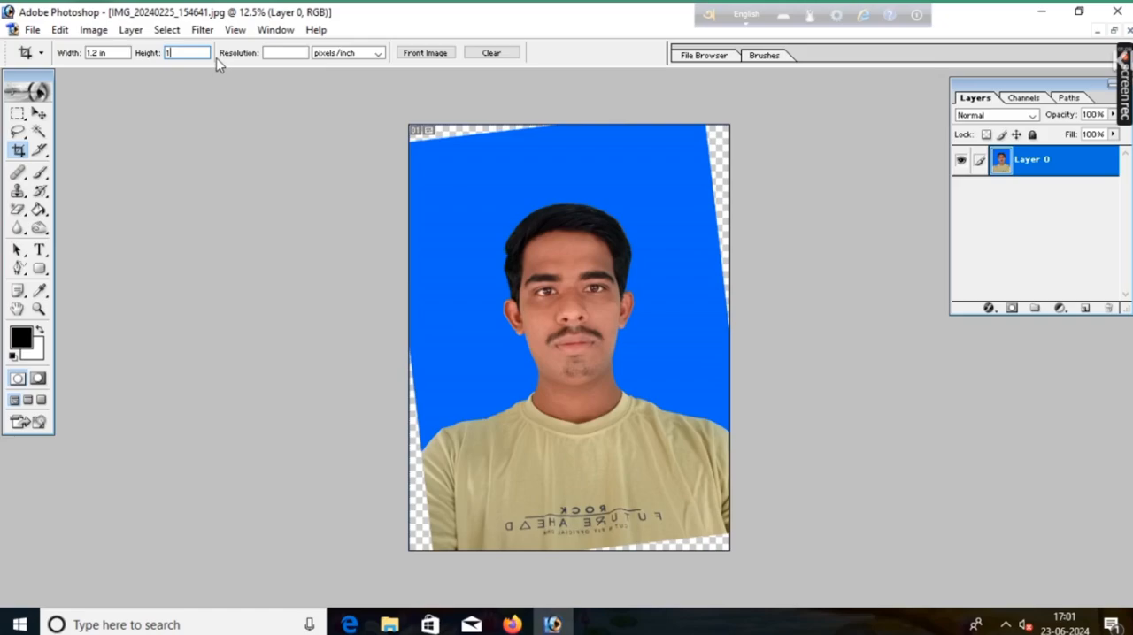
{"action": "type", "text": ".5 in"}
{"action": "left_click", "coordinate": [286, 51]}
{"action": "left_click_drag", "start_coordinate": [418, 174], "coordinate": [694, 519]}
{"action": "left_click_drag", "start_coordinate": [576, 438], "coordinate": [591, 428]}
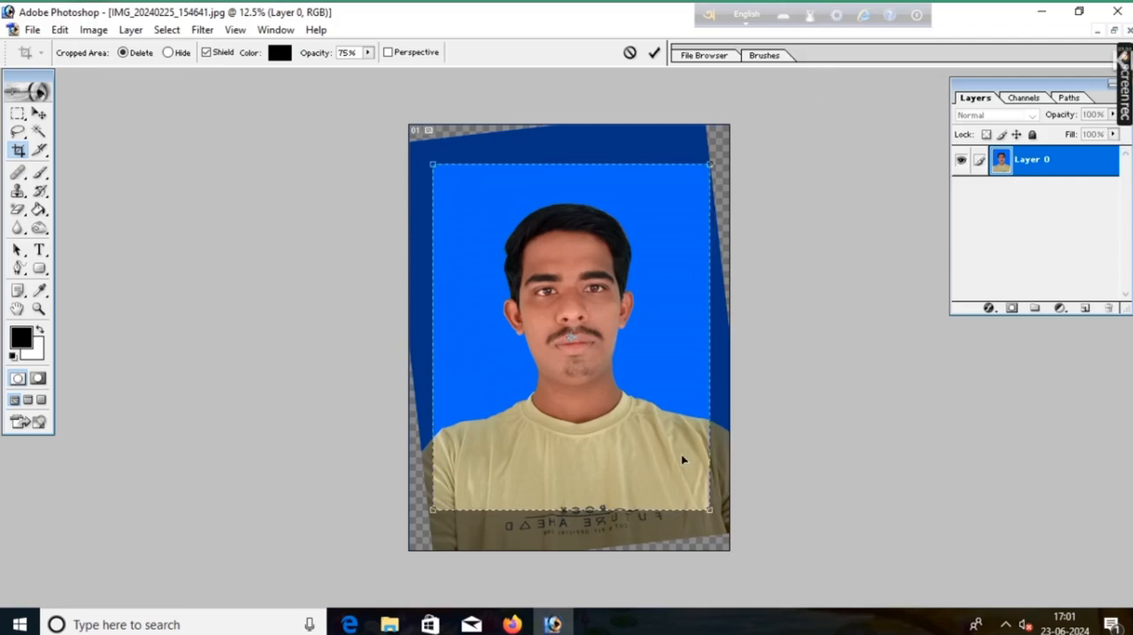
{"action": "left_click", "coordinate": [654, 53]}
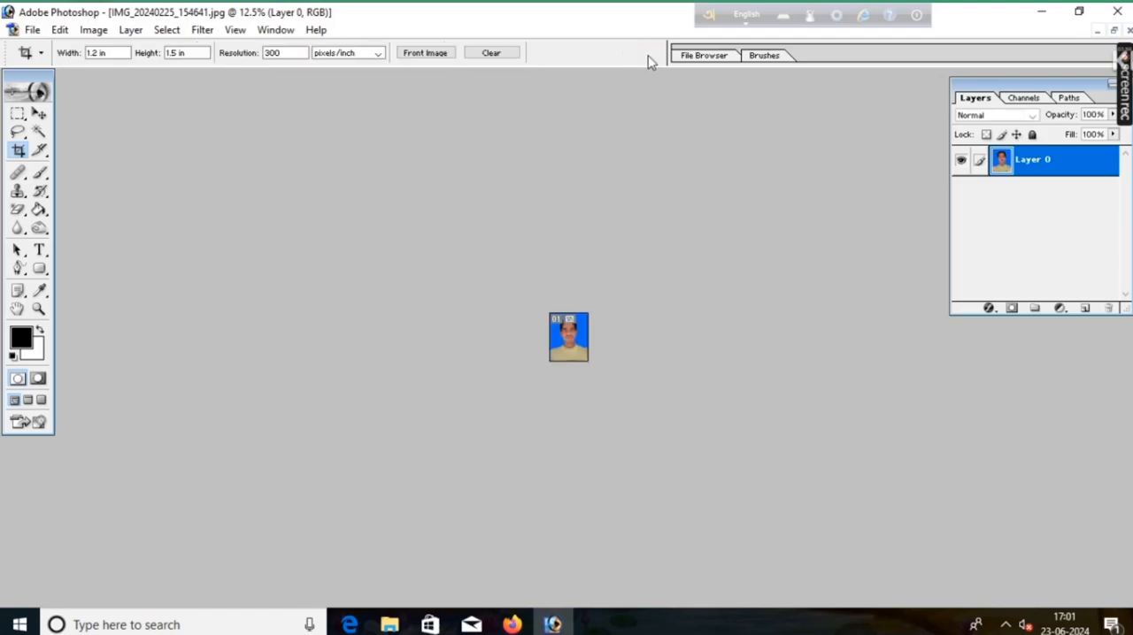
{"action": "key", "text": "ctrl+plus"}
{"action": "key", "text": "ctrl+plus"}
{"action": "key", "text": "ctrl+plus"}
{"action": "key", "text": "ctrl+plus"}
{"action": "key", "text": "ctrl+plus"}
{"action": "key", "text": "ctrl+plus"}
{"action": "key", "text": "ctrl+plus"}
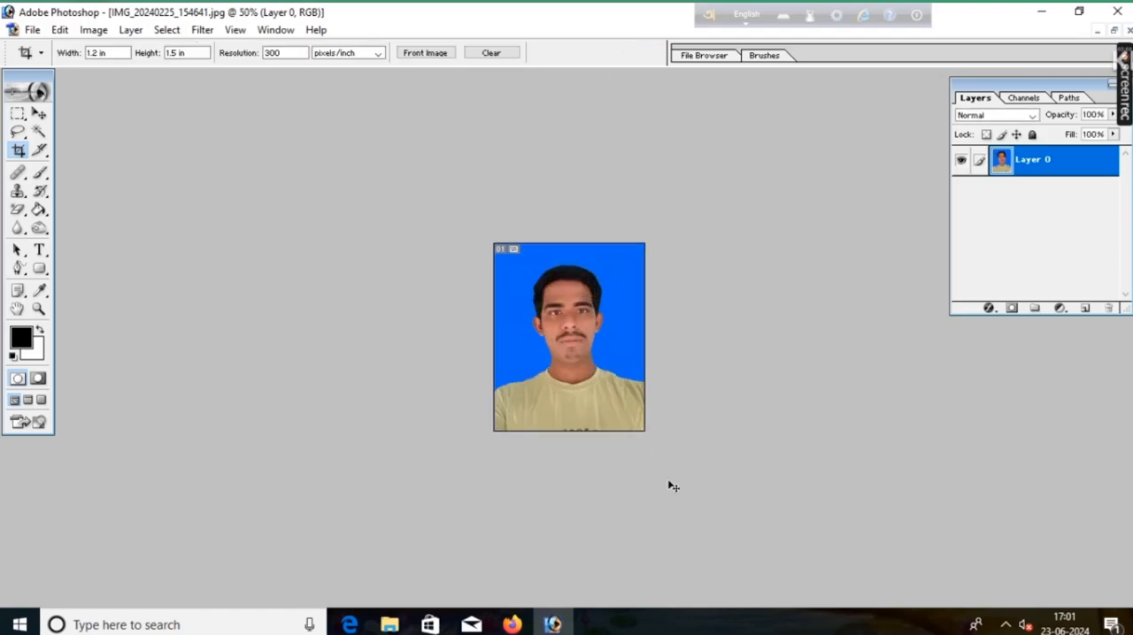
{"action": "key", "text": "ctrl+minus"}
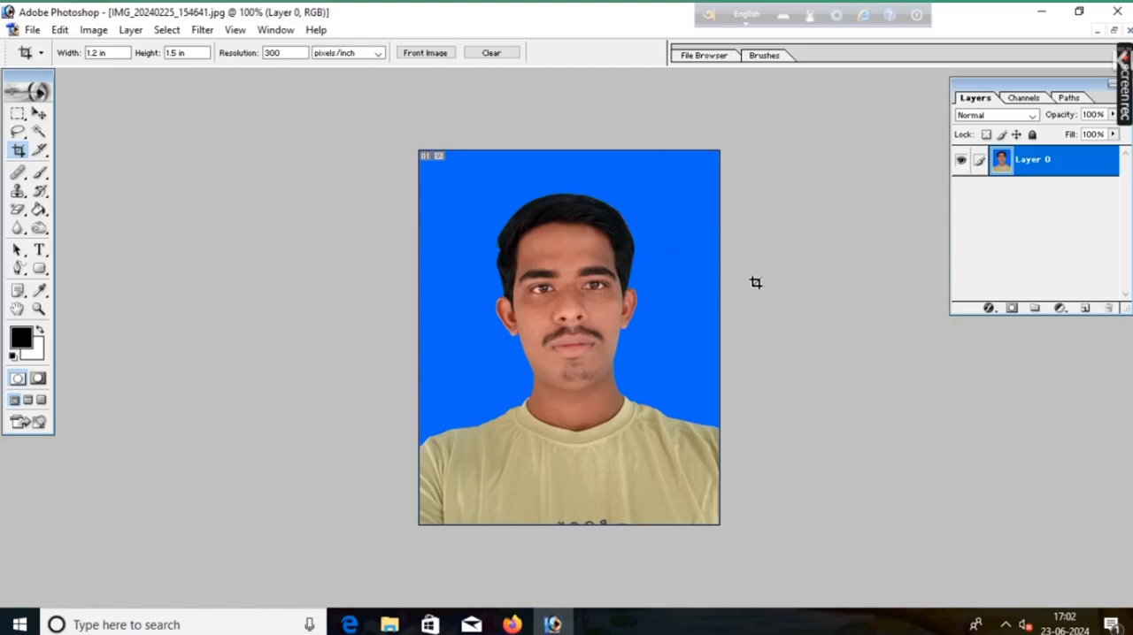
Step: Create a new transparent 4 × 6 inch RGB document at 300 pixels/inch and place its window beside the portrait
{"action": "left_click", "coordinate": [32, 30]}
{"action": "left_click", "coordinate": [72, 49]}
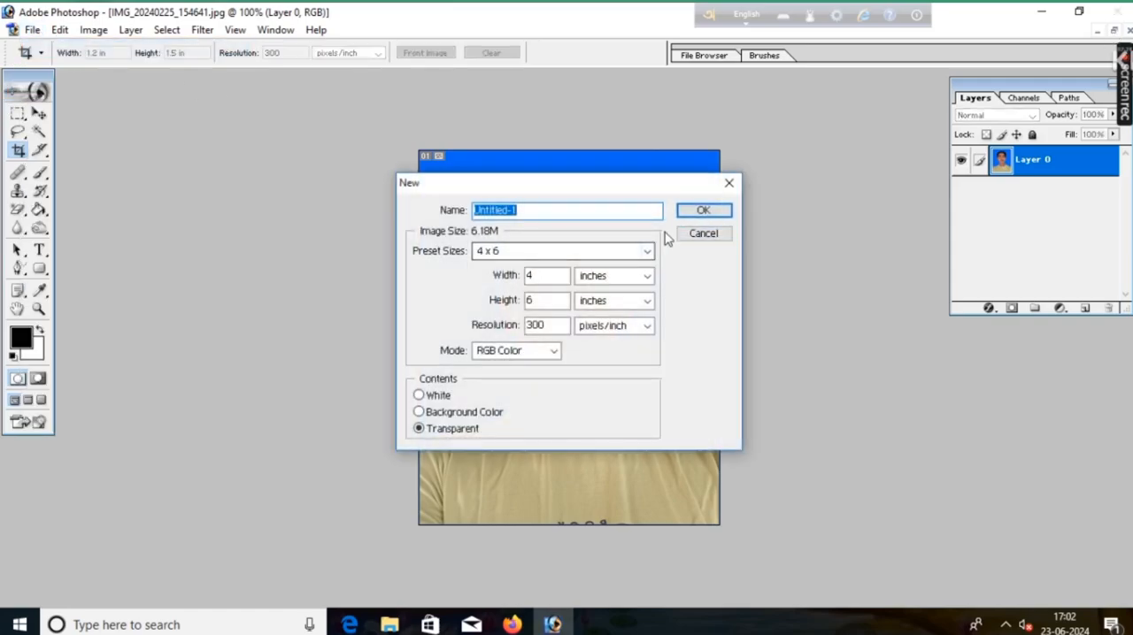
{"action": "left_click", "coordinate": [687, 213]}
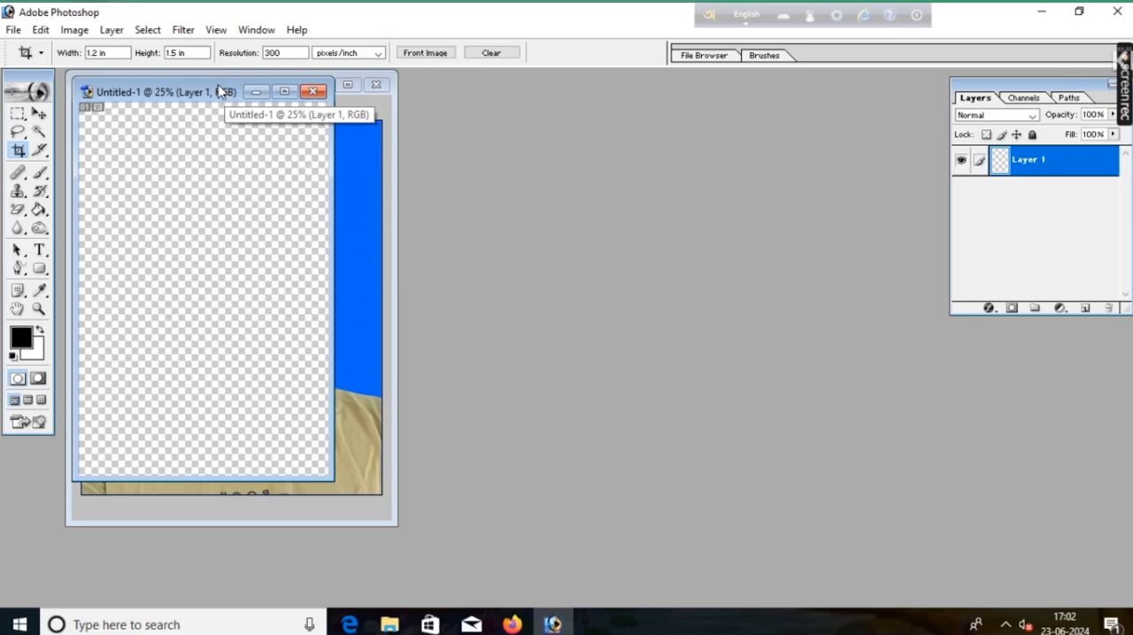
{"action": "left_click_drag", "start_coordinate": [222, 91], "coordinate": [647, 114]}
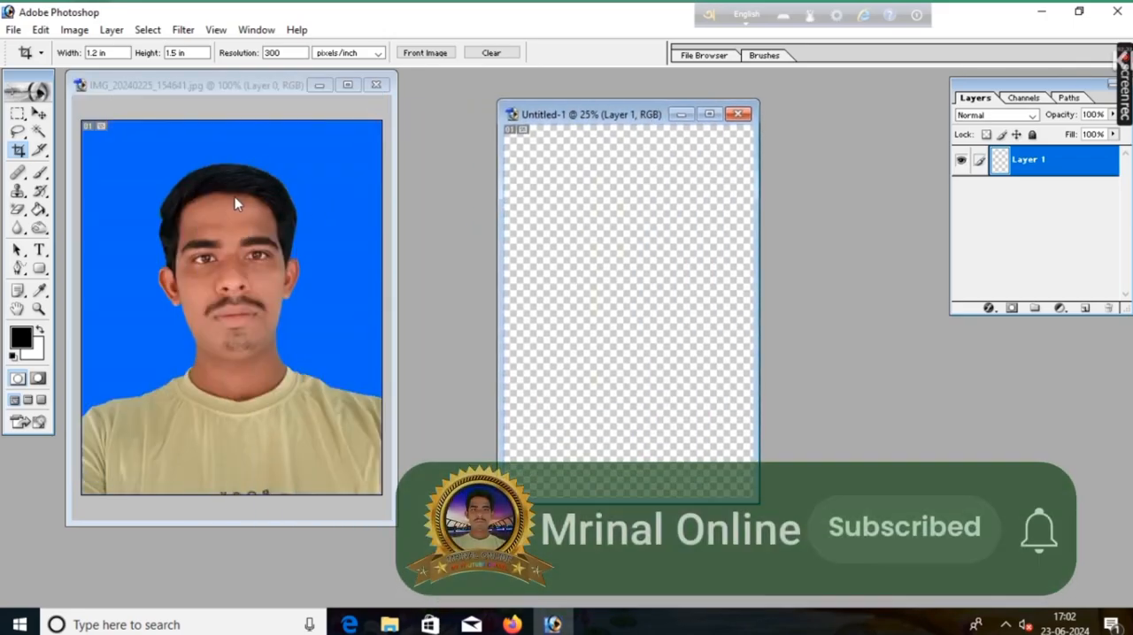
Step: Copy the cropped portrait into the upper-left corner of the blank 4 × 6 sheet with the Move tool
{"action": "left_click", "coordinate": [18, 113]}
{"action": "key", "text": "v"}
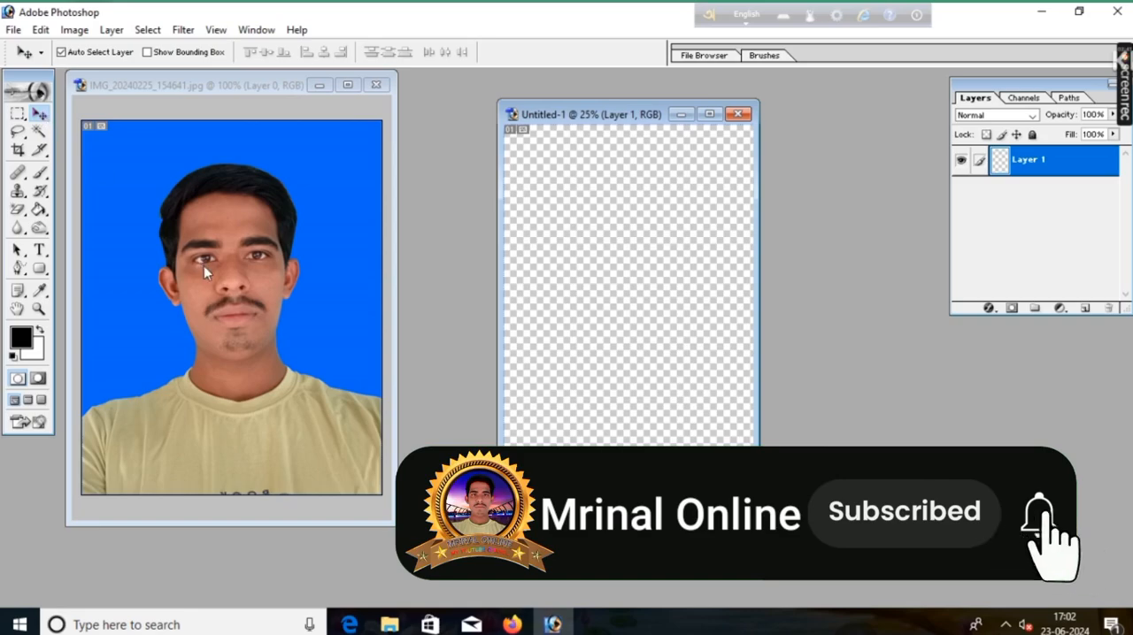
{"action": "left_click_drag", "start_coordinate": [203, 260], "coordinate": [544, 174]}
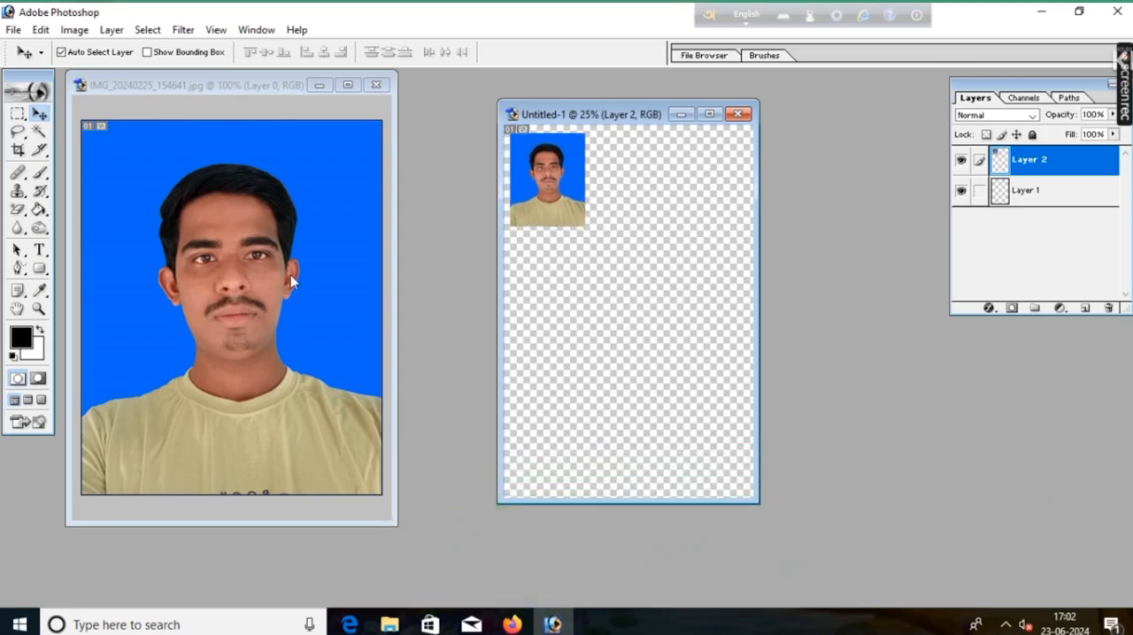
Step: Apply a Stroke outline around the portrait on the 4 × 6 sheet
{"action": "left_click", "coordinate": [40, 29]}
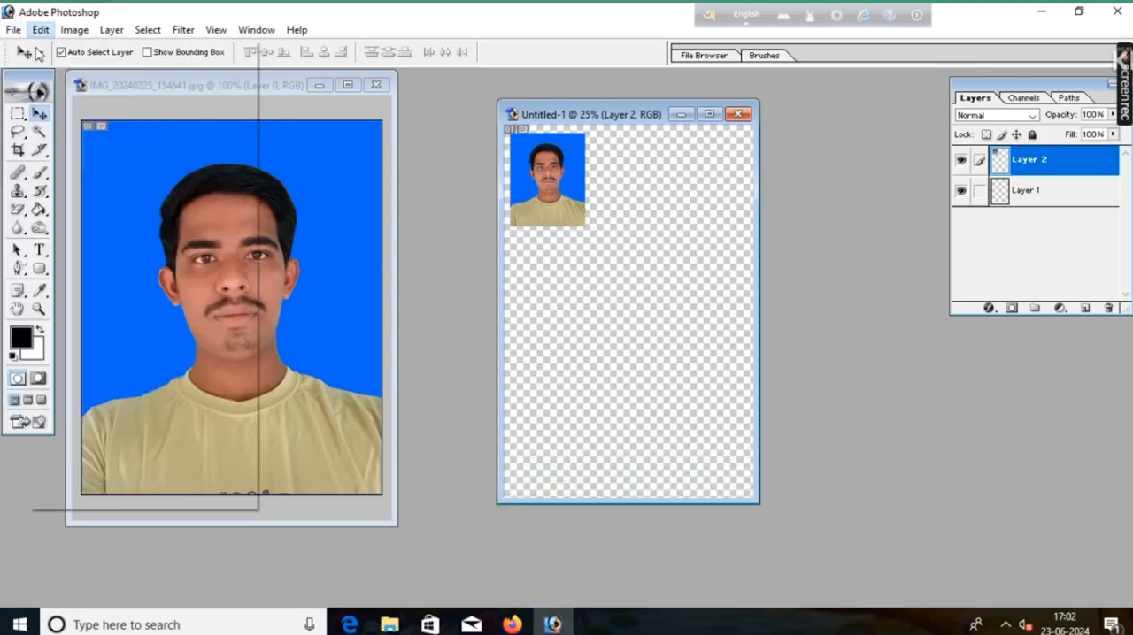
{"action": "mouse_move", "coordinate": [14, 30]}
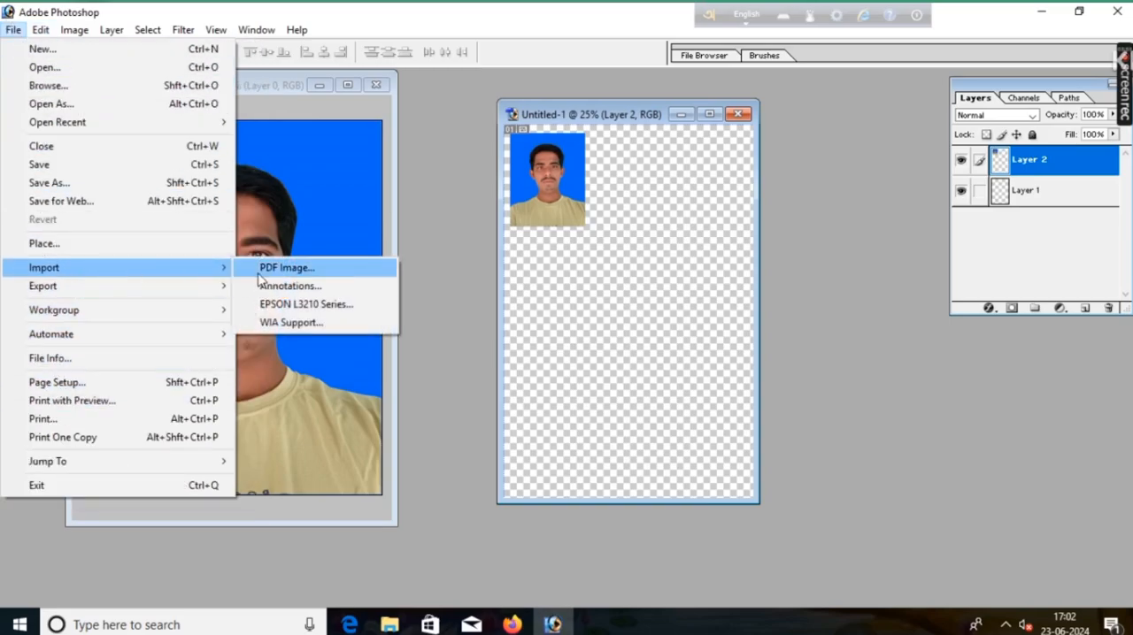
{"action": "left_click", "coordinate": [419, 247]}
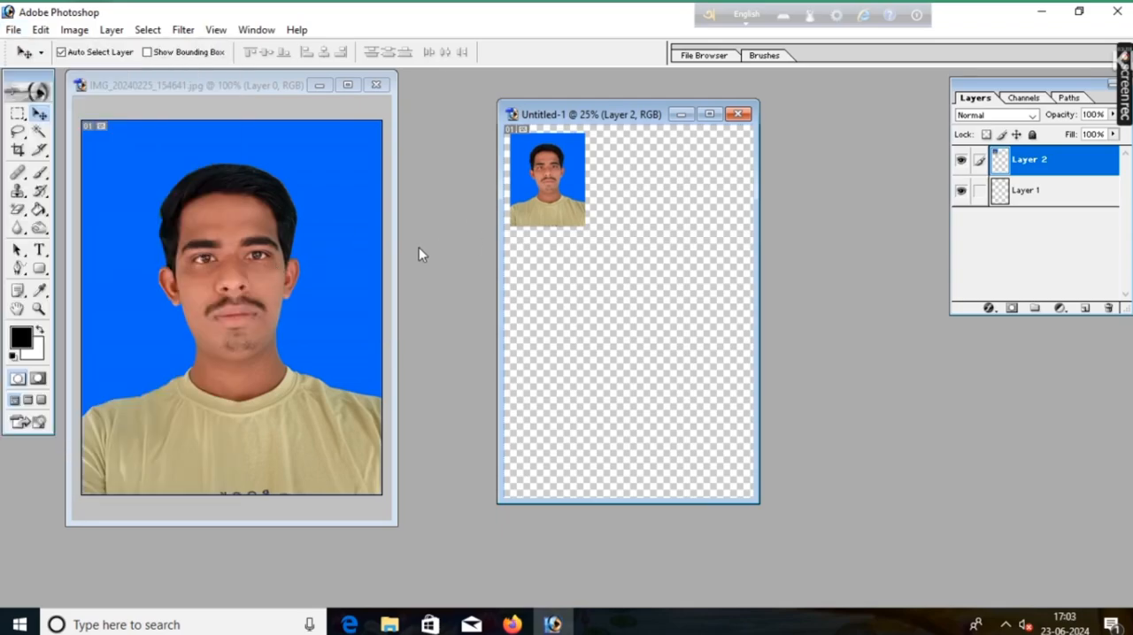
{"action": "left_click", "coordinate": [41, 29]}
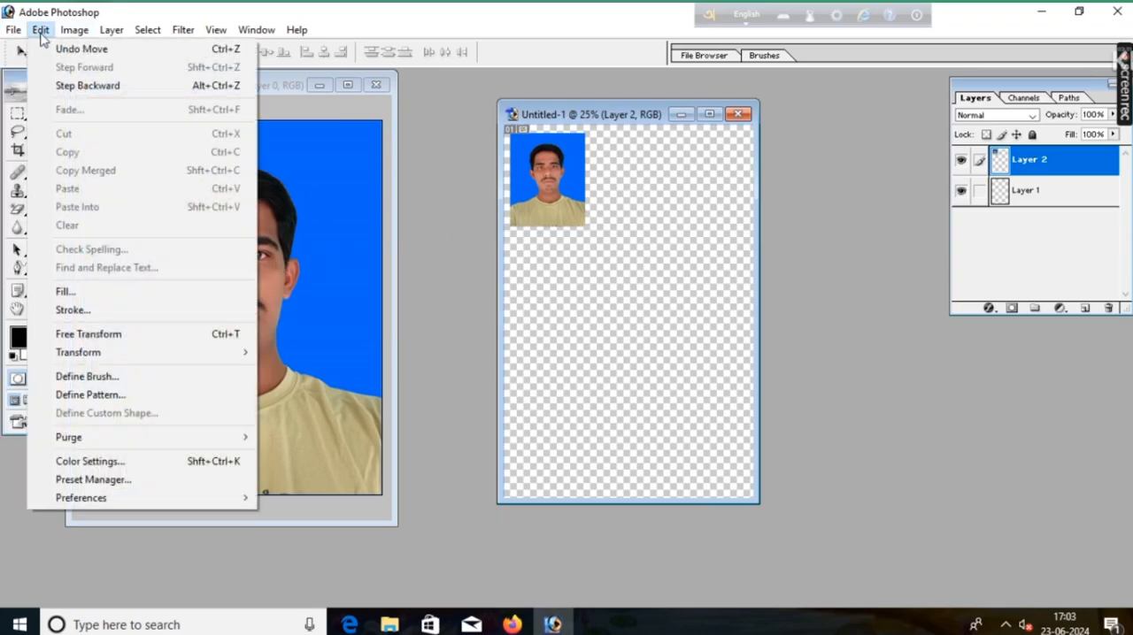
{"action": "left_click", "coordinate": [87, 312]}
{"action": "left_click", "coordinate": [632, 227]}
Step: Duplicate the outlined portrait five times, arranging the photos in two rows of three on the upper half of the sheet
{"action": "key", "text": "v"}
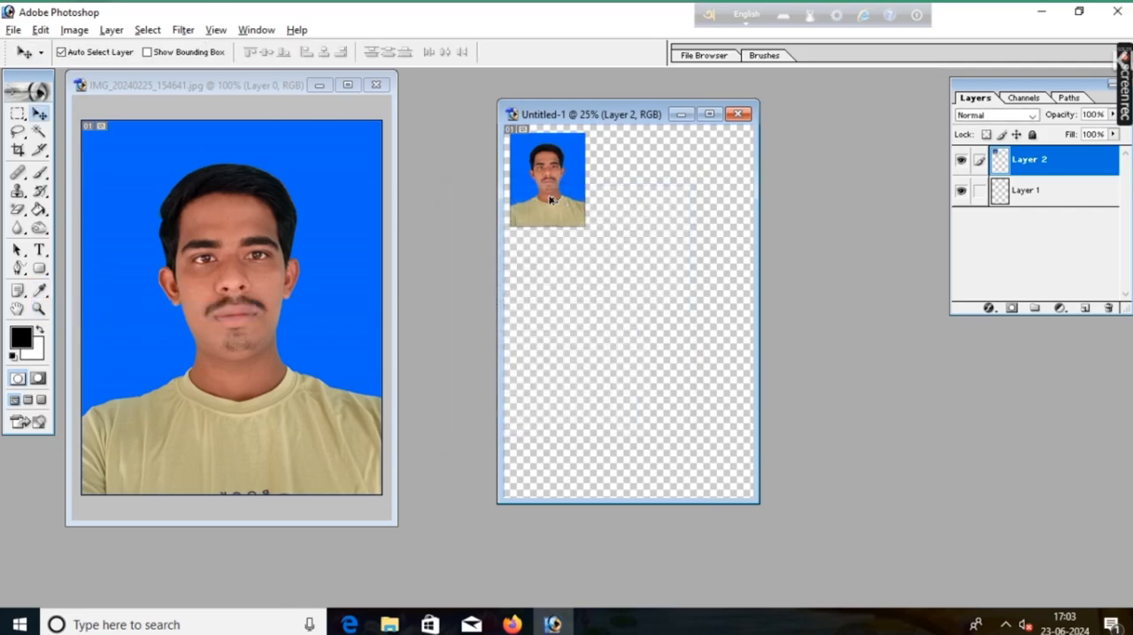
{"action": "left_click_drag", "start_coordinate": [549, 199], "coordinate": [716, 284]}
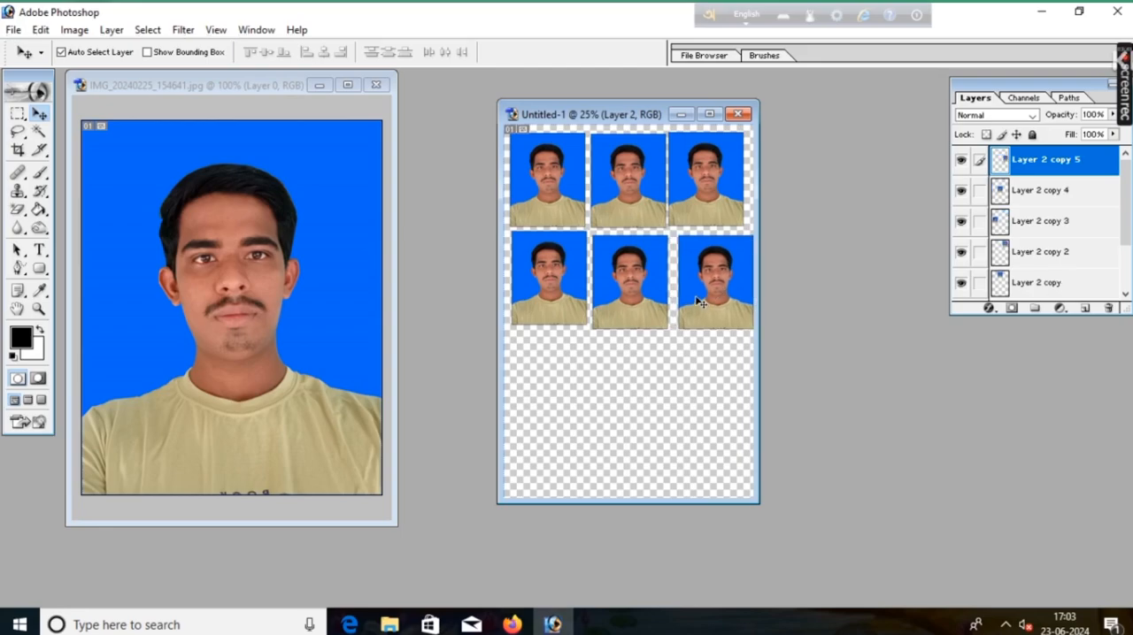
Step: Nudge the three photos in the upper row so they line up with even gaps between them
{"action": "left_click", "coordinate": [571, 206]}
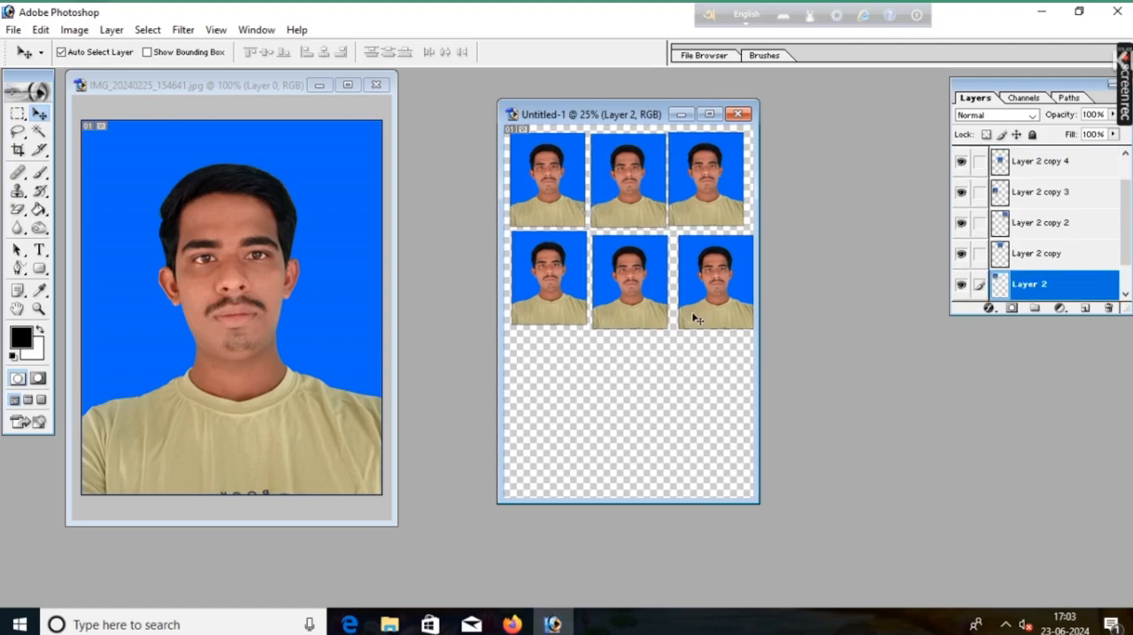
{"action": "key", "text": "Left"}
{"action": "key", "text": "Left"}
{"action": "key", "text": "Left"}
{"action": "key", "text": "Up"}
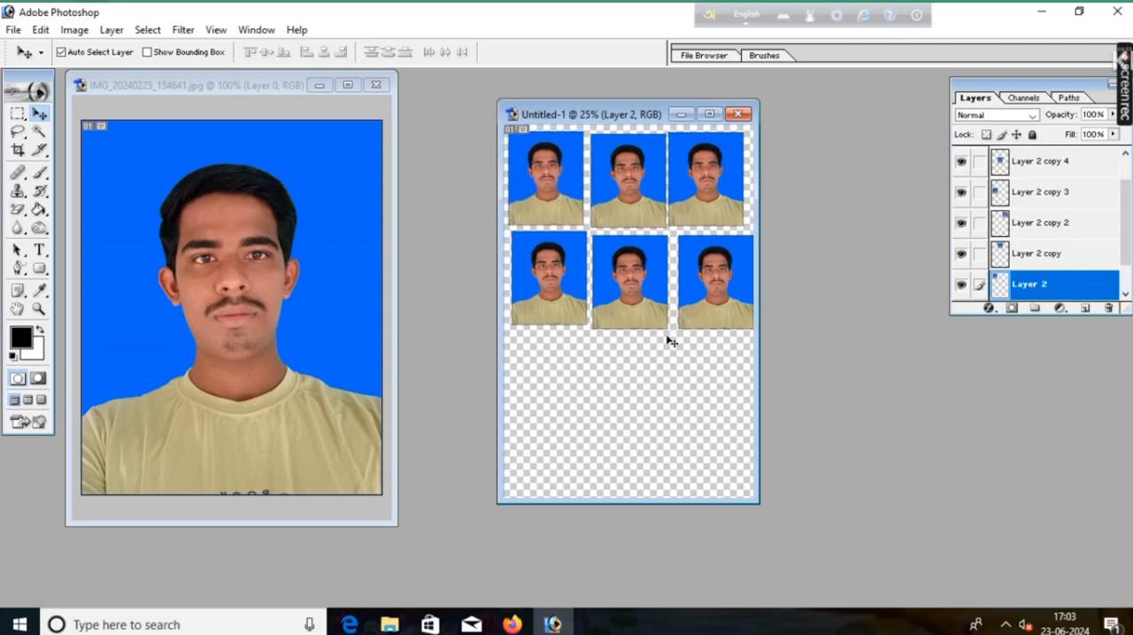
{"action": "left_click", "coordinate": [641, 221]}
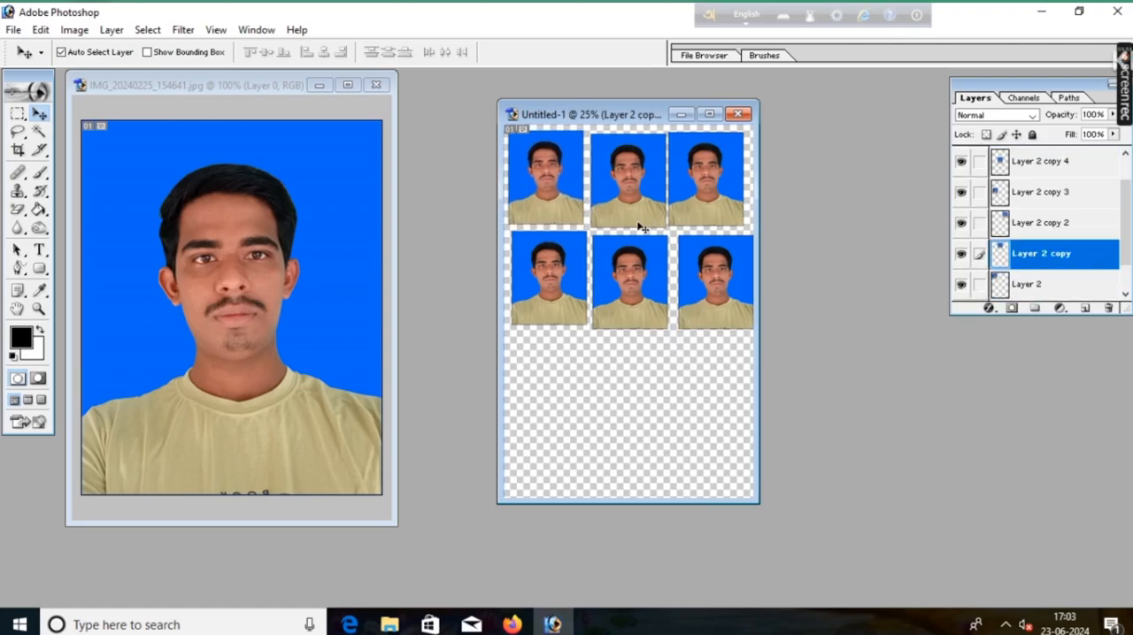
{"action": "left_click", "coordinate": [726, 203]}
{"action": "key", "text": "Right"}
{"action": "key", "text": "Right"}
{"action": "key", "text": "Right"}
{"action": "key", "text": "Right"}
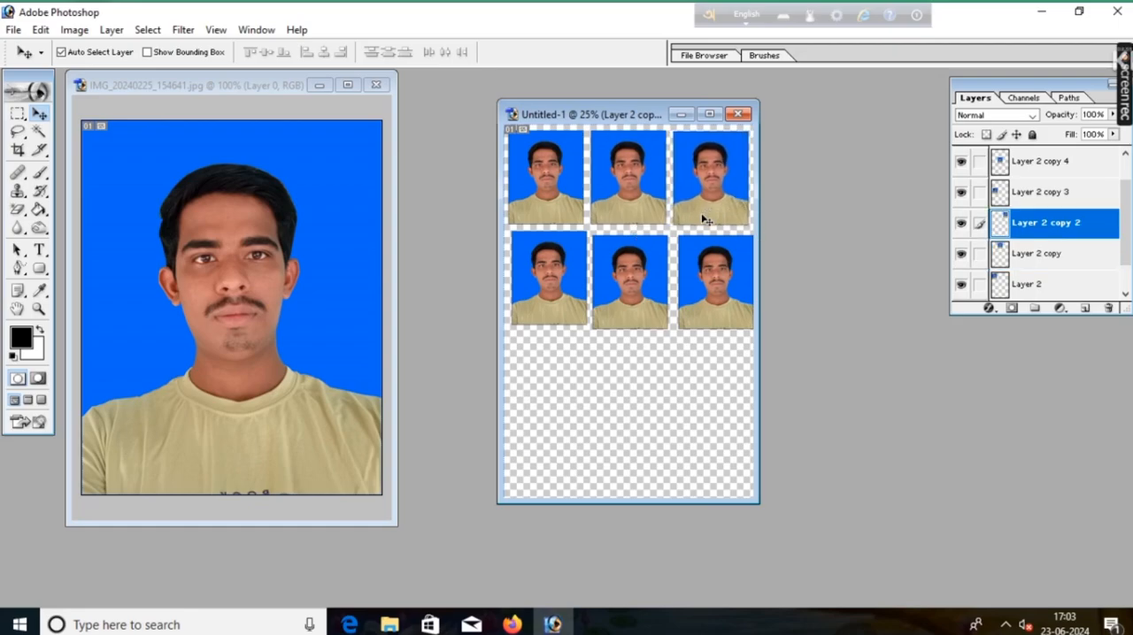
Step: Nudge the three photos in the second row so they align level and fit inside the sheet
{"action": "left_click", "coordinate": [542, 313]}
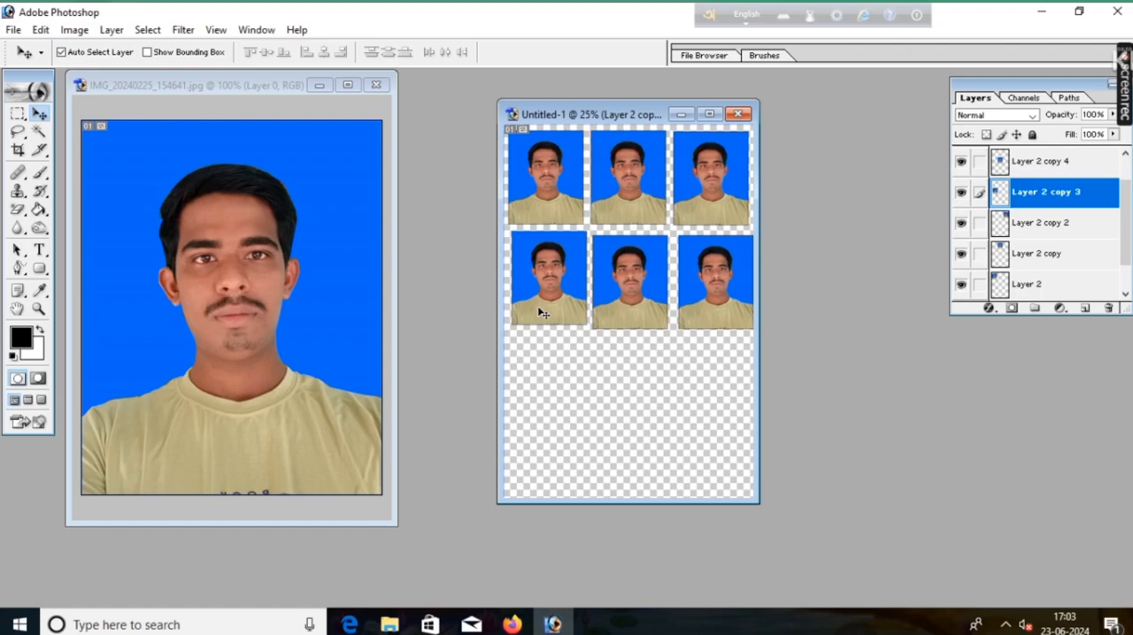
{"action": "key", "text": "Left"}
{"action": "key", "text": "Left"}
{"action": "key", "text": "Left"}
{"action": "key", "text": "Left"}
{"action": "left_click", "coordinate": [630, 298]}
{"action": "key", "text": "Up"}
{"action": "key", "text": "Up"}
{"action": "key", "text": "Up"}
{"action": "key", "text": "Up"}
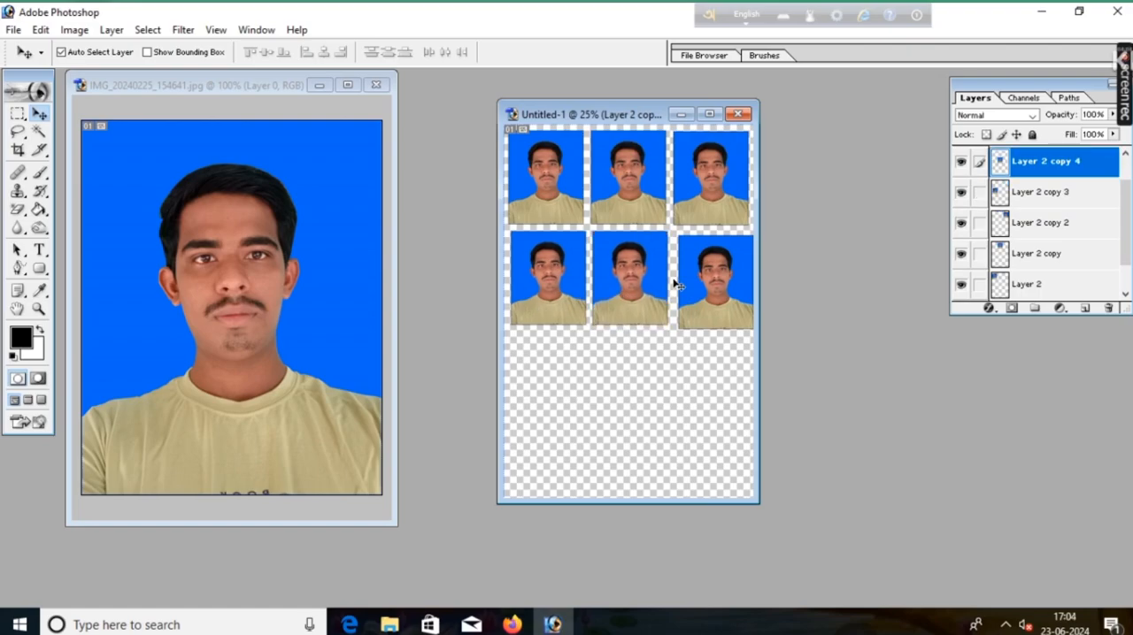
{"action": "left_click", "coordinate": [717, 276]}
{"action": "key", "text": "Up"}
{"action": "key", "text": "Up"}
{"action": "key", "text": "Up"}
{"action": "key", "text": "Up"}
{"action": "key", "text": "Left"}
{"action": "key", "text": "Left"}
{"action": "key", "text": "Up"}
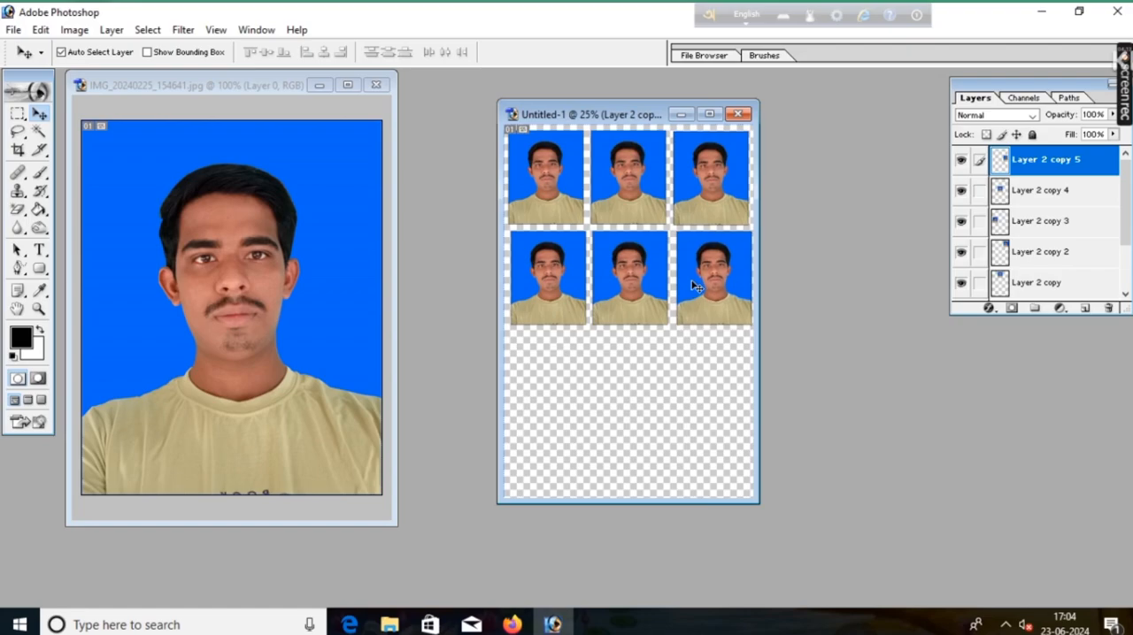
Step: Close the IMG_20240225_154641.jpg document without saving and maximize the photo sheet's window
{"action": "left_click", "coordinate": [320, 85]}
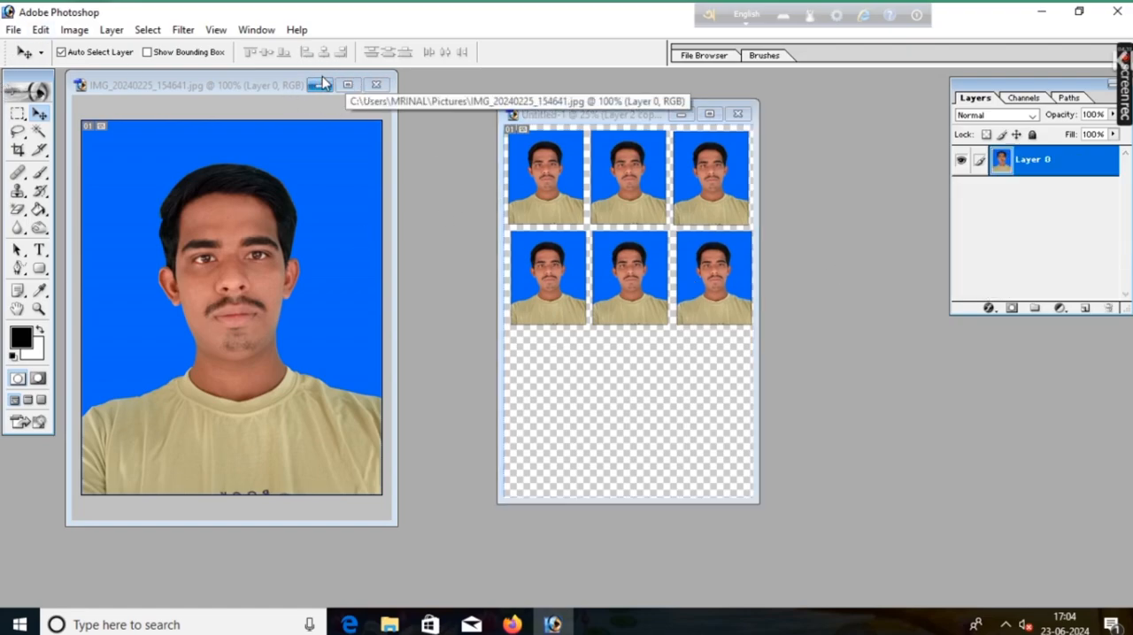
{"action": "left_click", "coordinate": [56, 600]}
{"action": "left_click", "coordinate": [390, 82]}
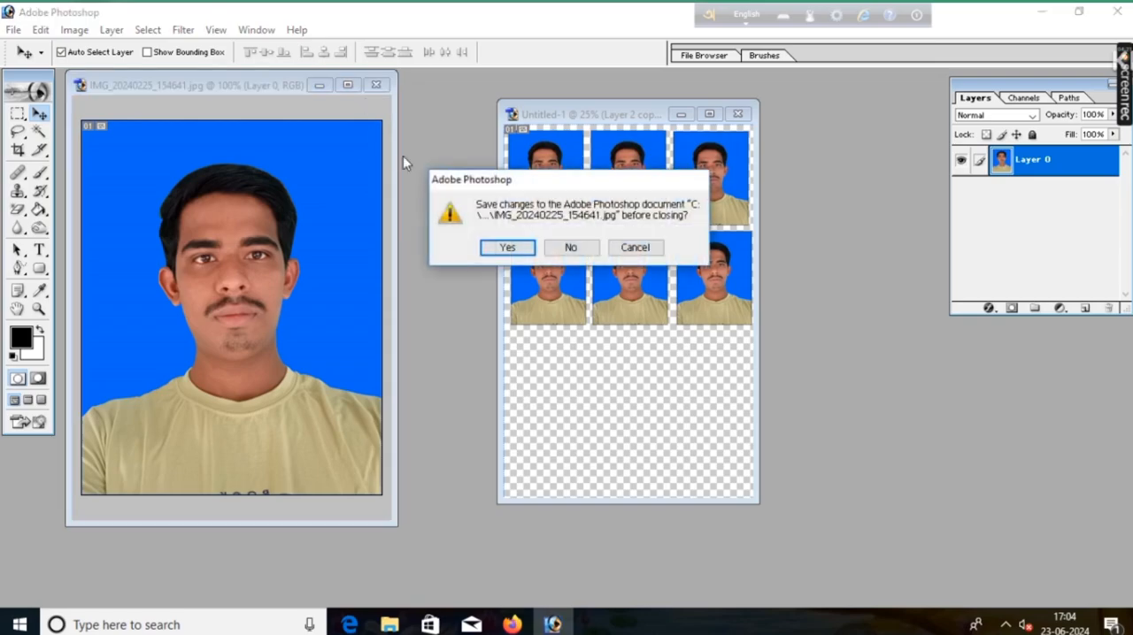
{"action": "left_click", "coordinate": [568, 246]}
{"action": "left_click", "coordinate": [709, 114]}
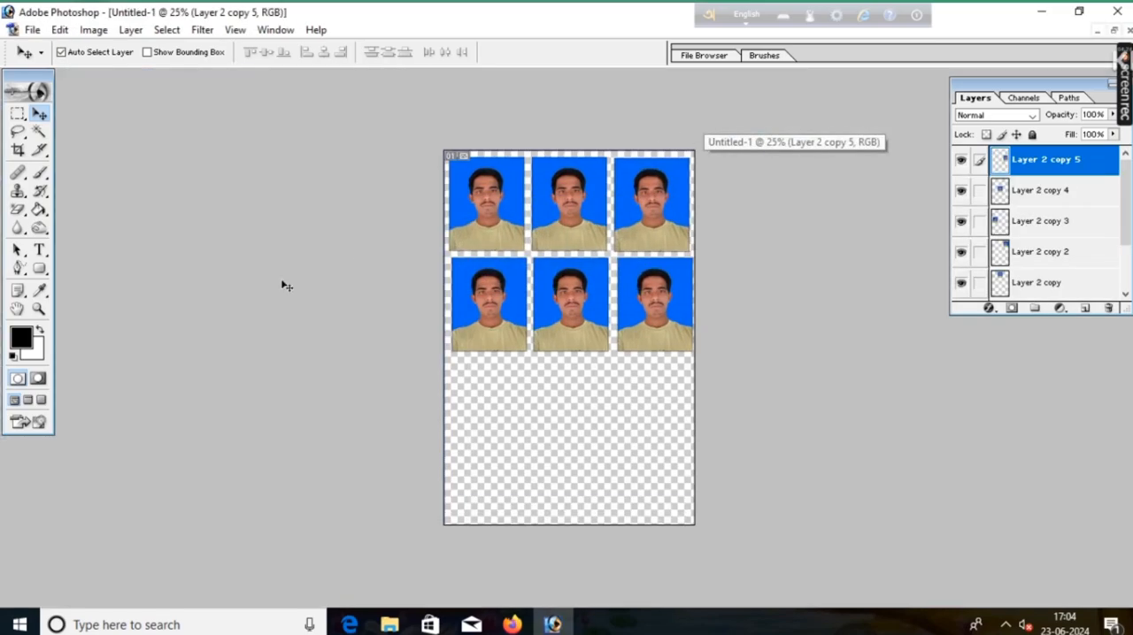
Step: Open the EPSON L3210 Series printer properties for the sheet and set the document size to 10 x 15 cm (4 x 6 in)
{"action": "left_click", "coordinate": [31, 29]}
{"action": "left_click", "coordinate": [112, 419]}
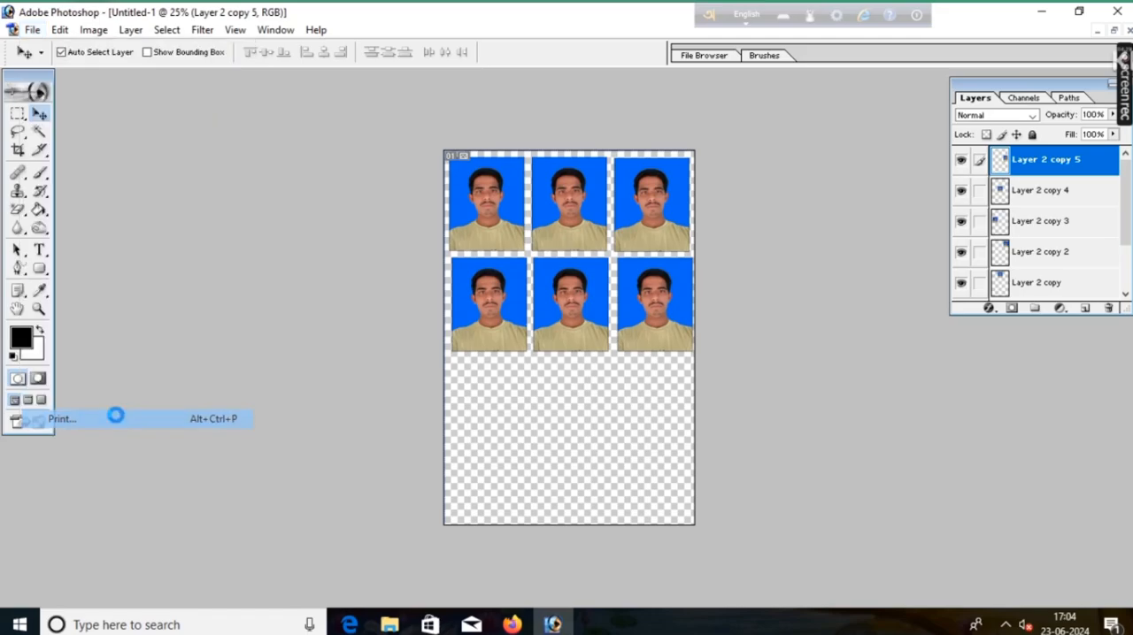
{"action": "left_click", "coordinate": [658, 117]}
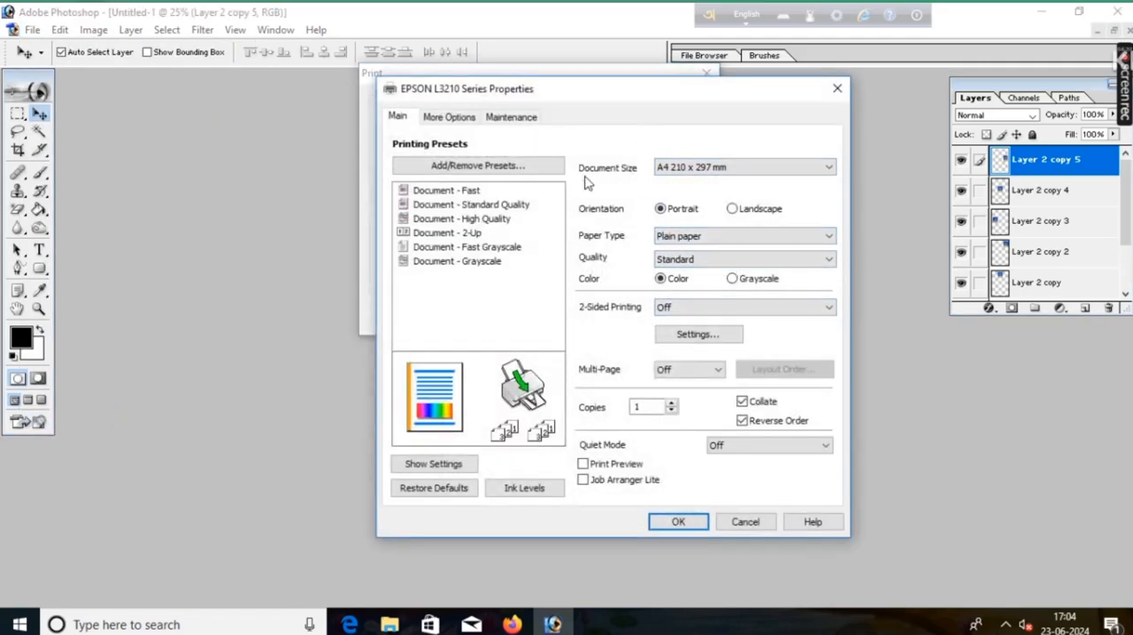
{"action": "left_click", "coordinate": [779, 168]}
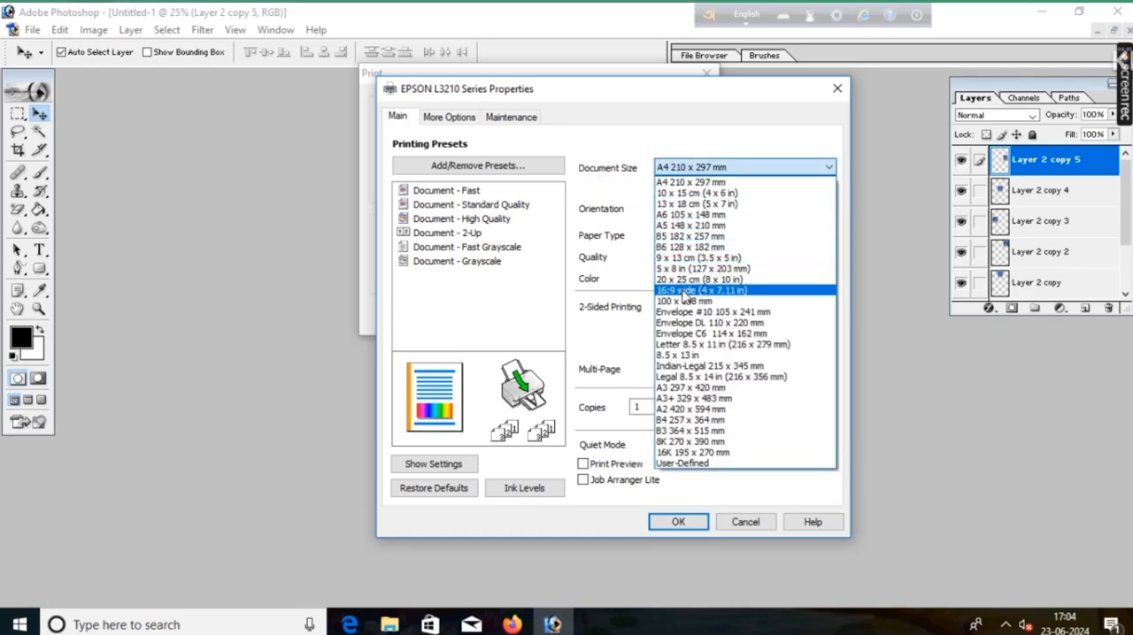
{"action": "left_click", "coordinate": [690, 193]}
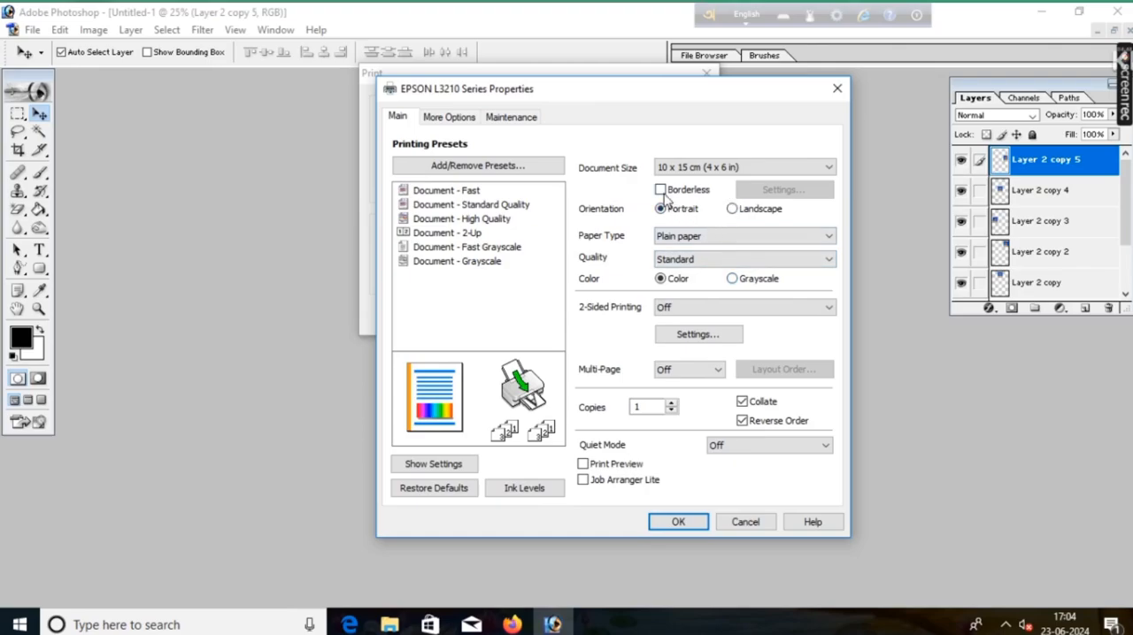
{"action": "left_click", "coordinate": [660, 190]}
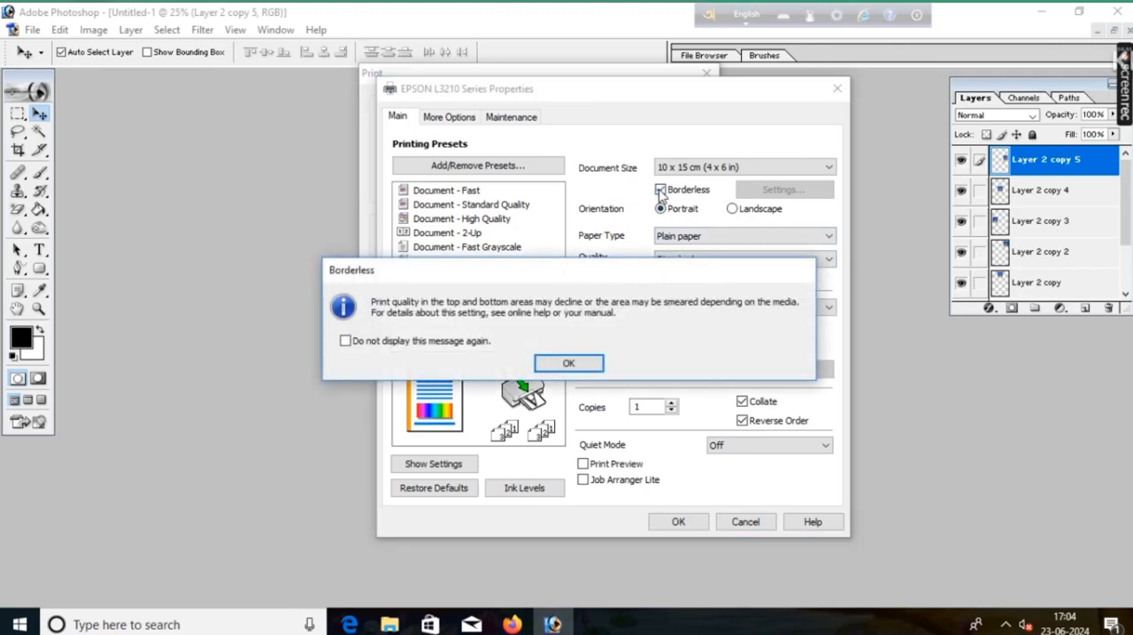
{"action": "left_click", "coordinate": [568, 362]}
{"action": "left_click", "coordinate": [661, 189]}
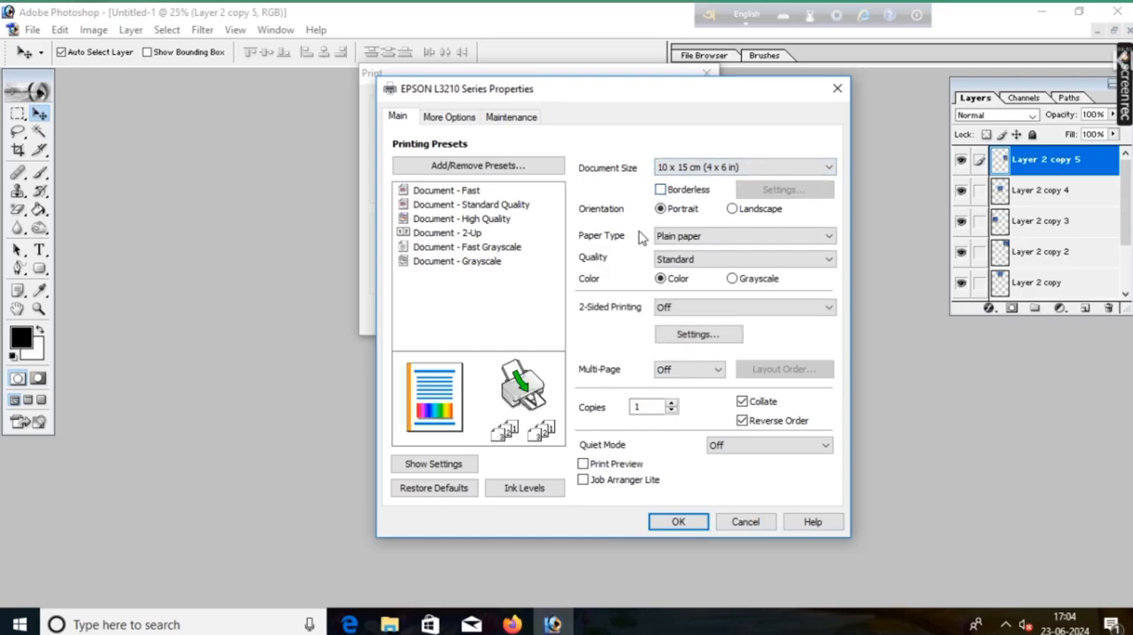
Step: Set the paper type to Epson Premium Glossy
{"action": "left_click", "coordinate": [708, 237]}
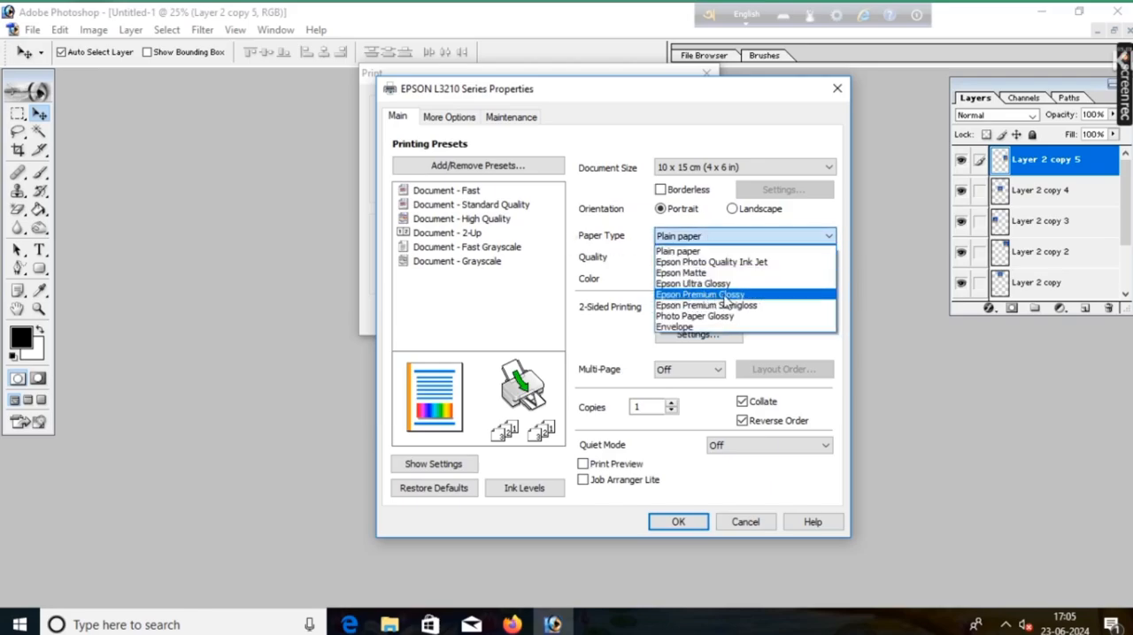
{"action": "left_click", "coordinate": [737, 297]}
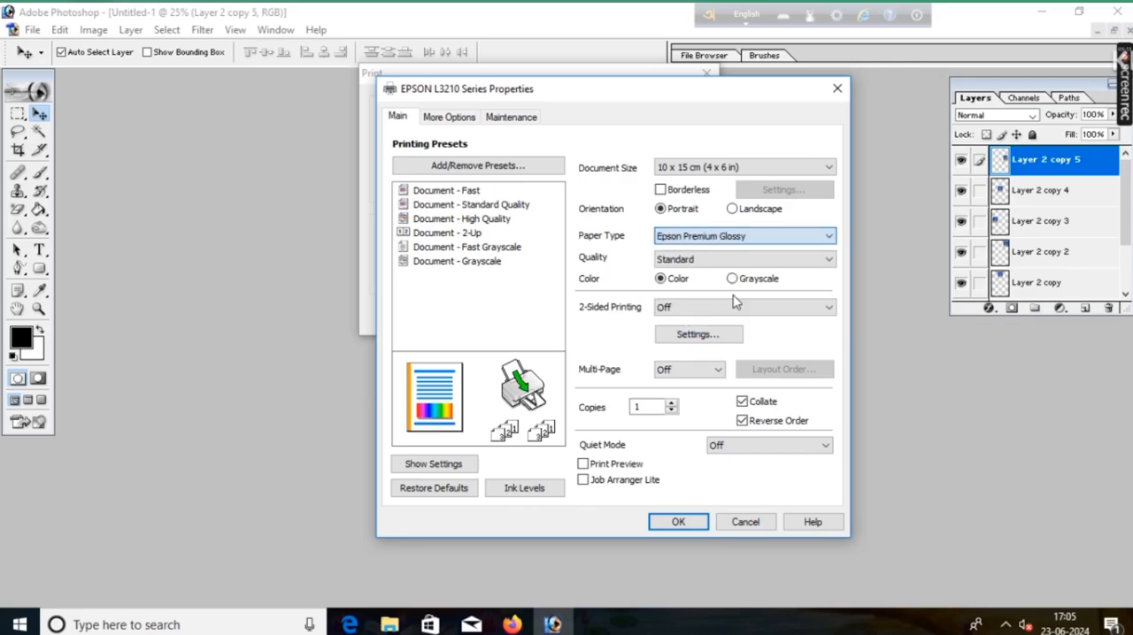
Step: Set the print quality to High and dismiss the printer properties and Print dialog without printing the sheet
{"action": "left_click", "coordinate": [726, 260]}
{"action": "left_click", "coordinate": [711, 297]}
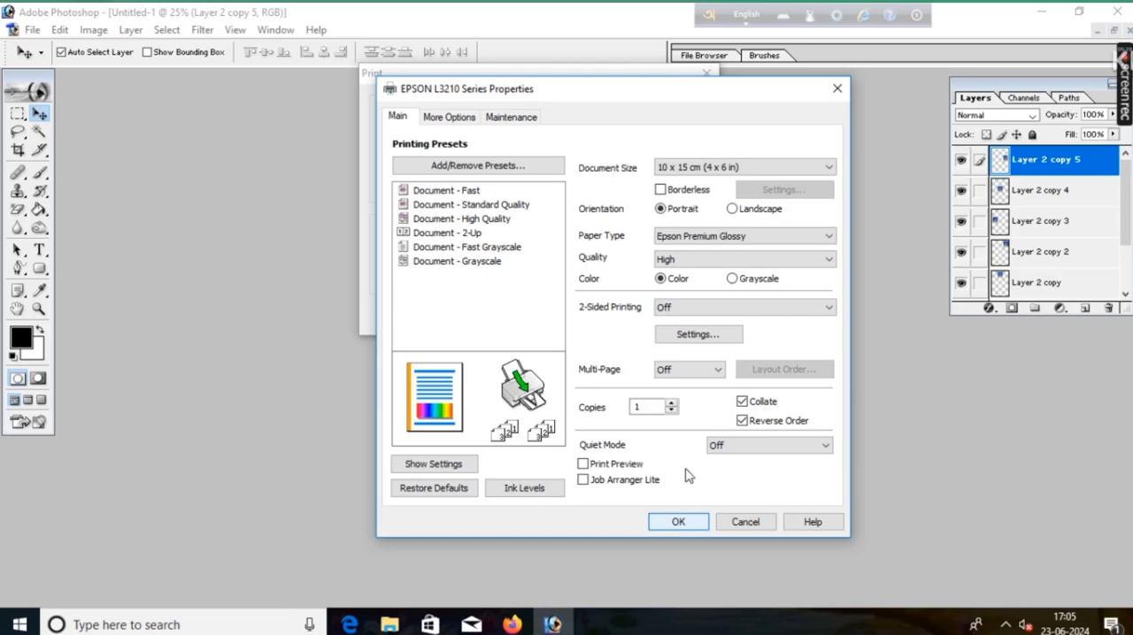
{"action": "left_click", "coordinate": [836, 92]}
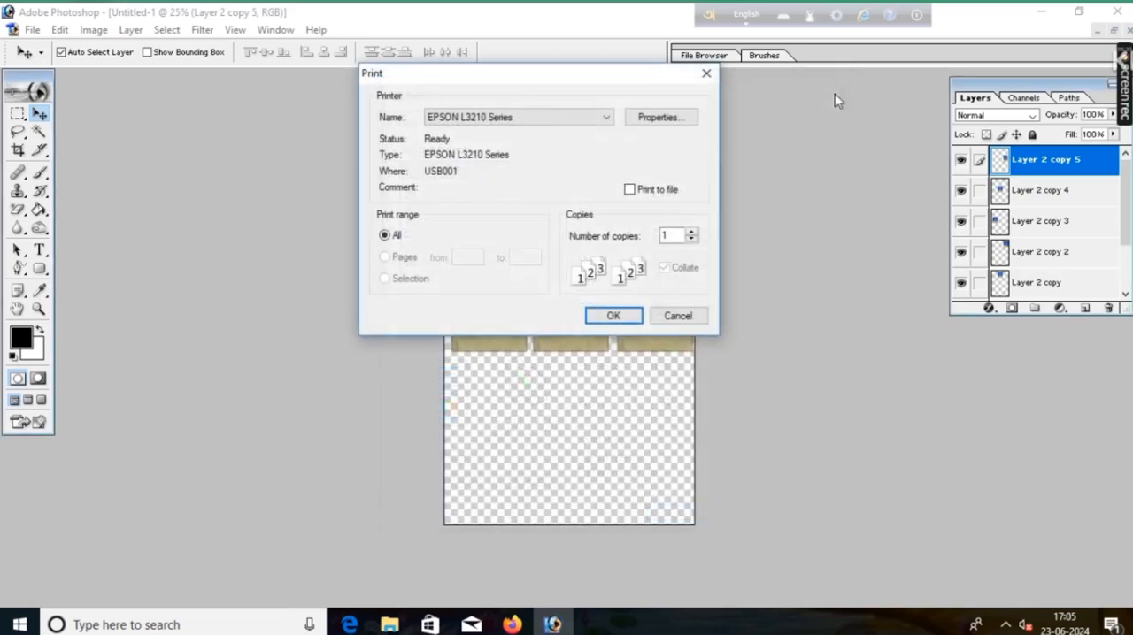
{"action": "left_click", "coordinate": [706, 73]}
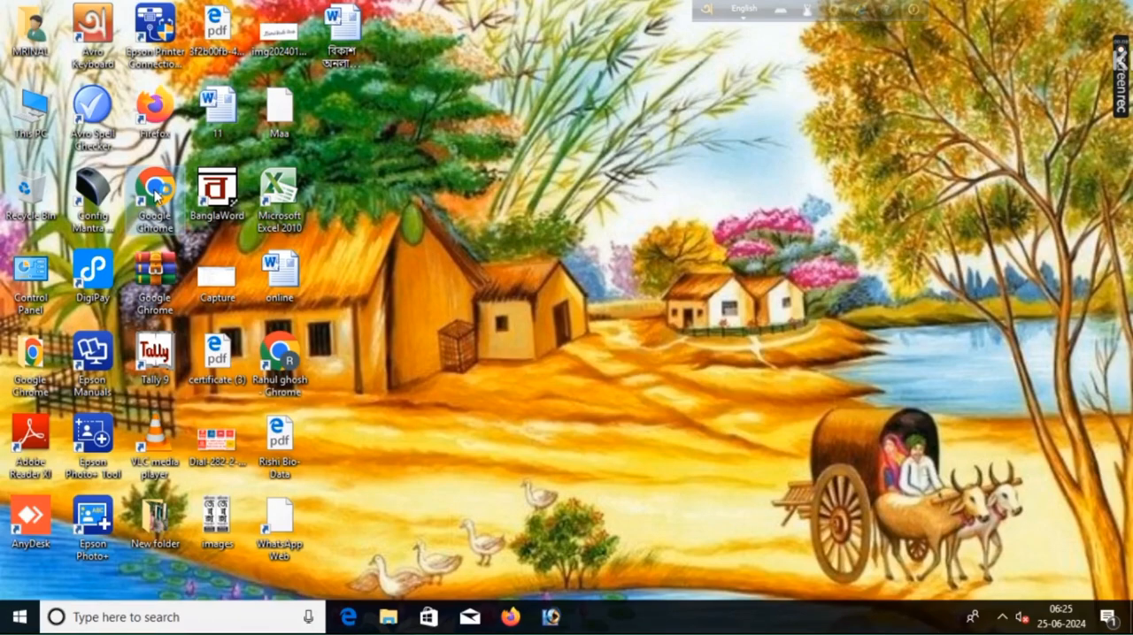
Step: Switch to Google Chrome with the first profile, search Google for "background remover" and open the remove.bg website
{"action": "double_click", "coordinate": [155, 195]}
{"action": "left_click", "coordinate": [409, 347]}
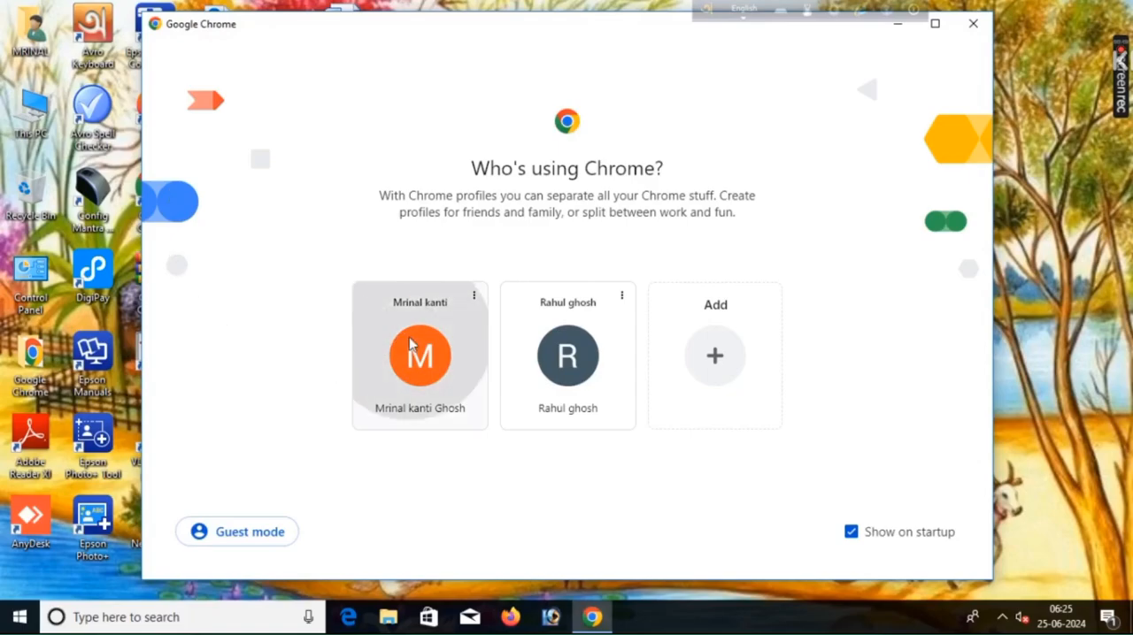
{"action": "left_click", "coordinate": [479, 370]}
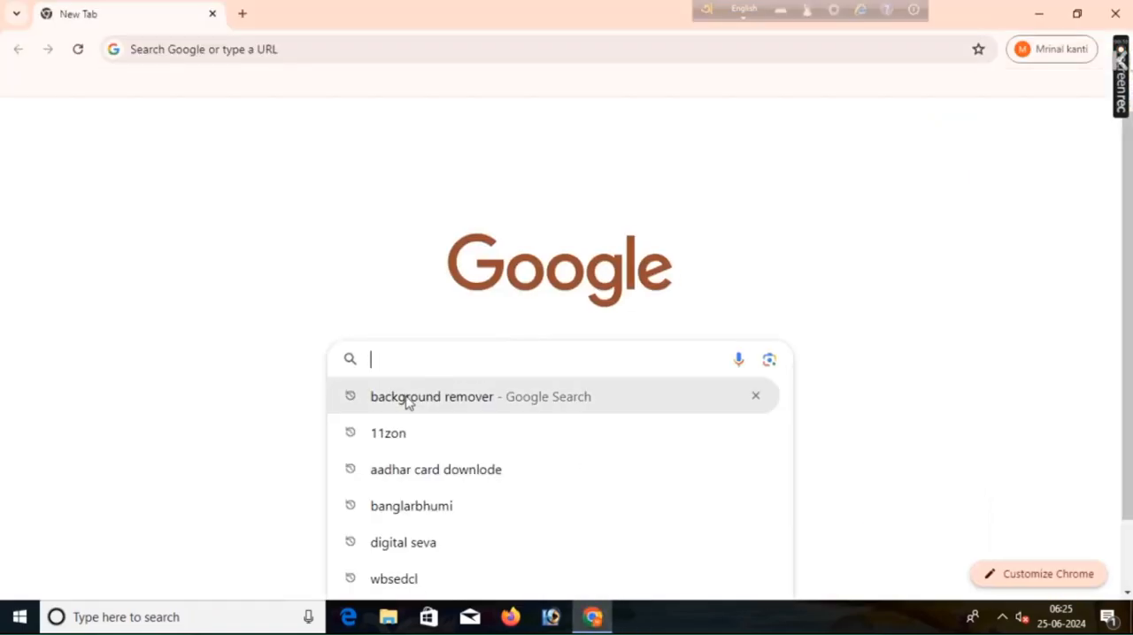
{"action": "left_click", "coordinate": [402, 398]}
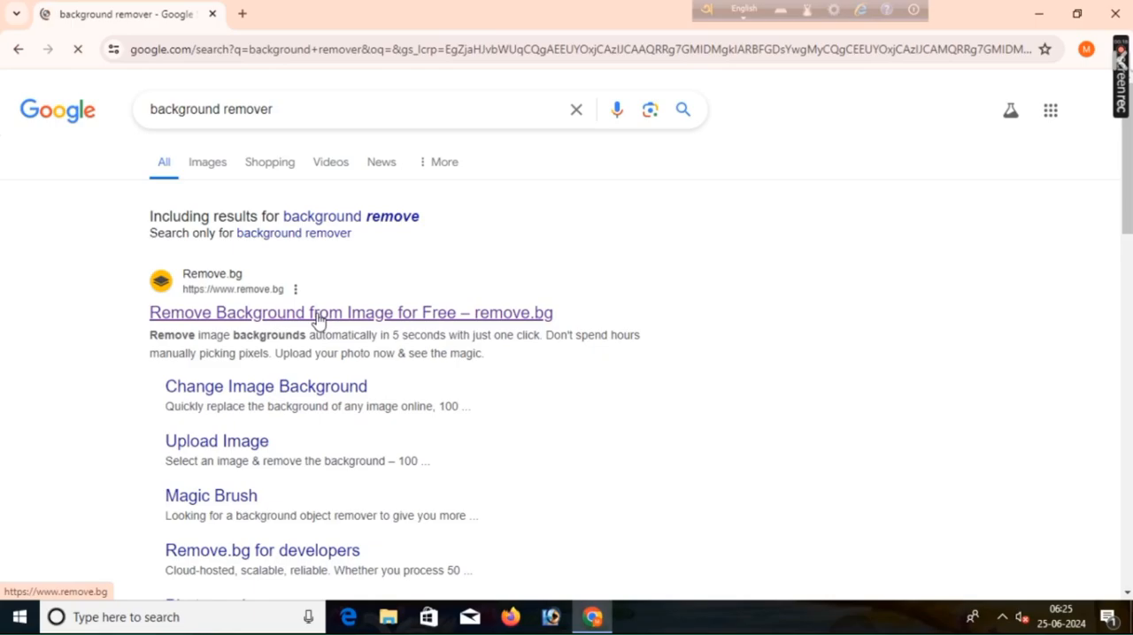
{"action": "left_click", "coordinate": [319, 314]}
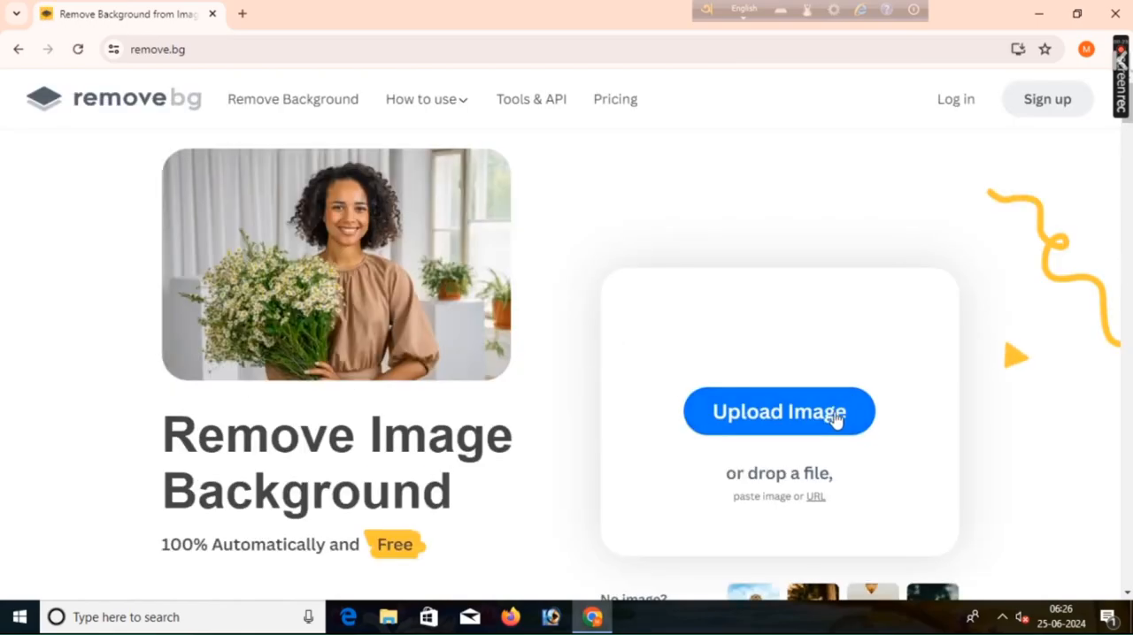
Step: Upload IMG_20240225_154641_11zon from the Downloads folder to remove.bg for background removal
{"action": "left_click", "coordinate": [803, 420]}
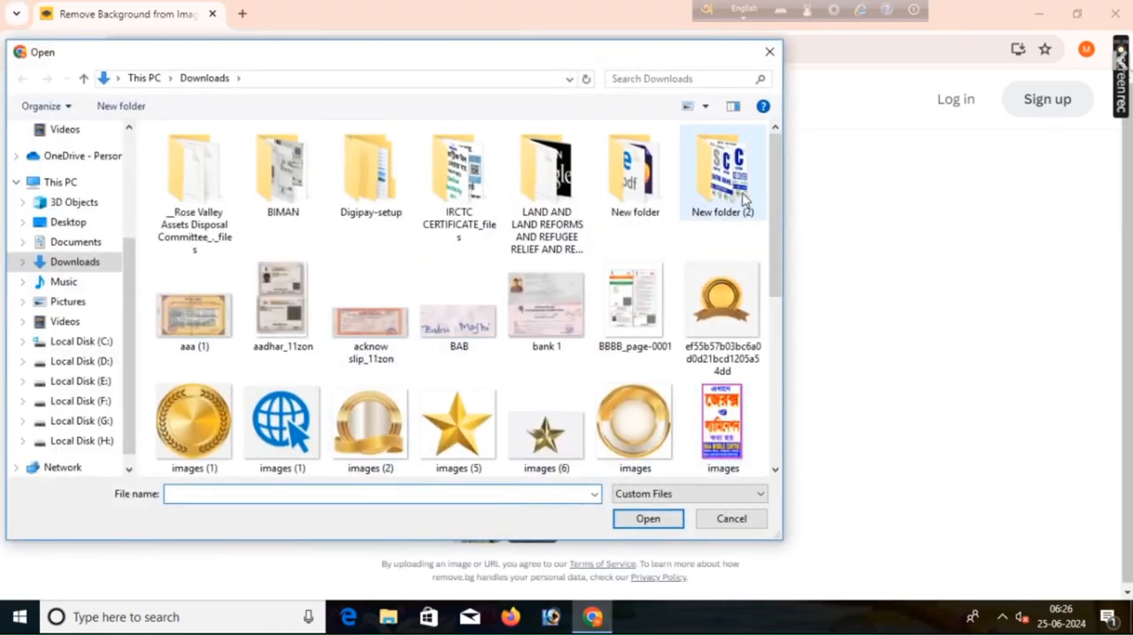
{"action": "left_click_drag", "start_coordinate": [775, 210], "coordinate": [767, 312]}
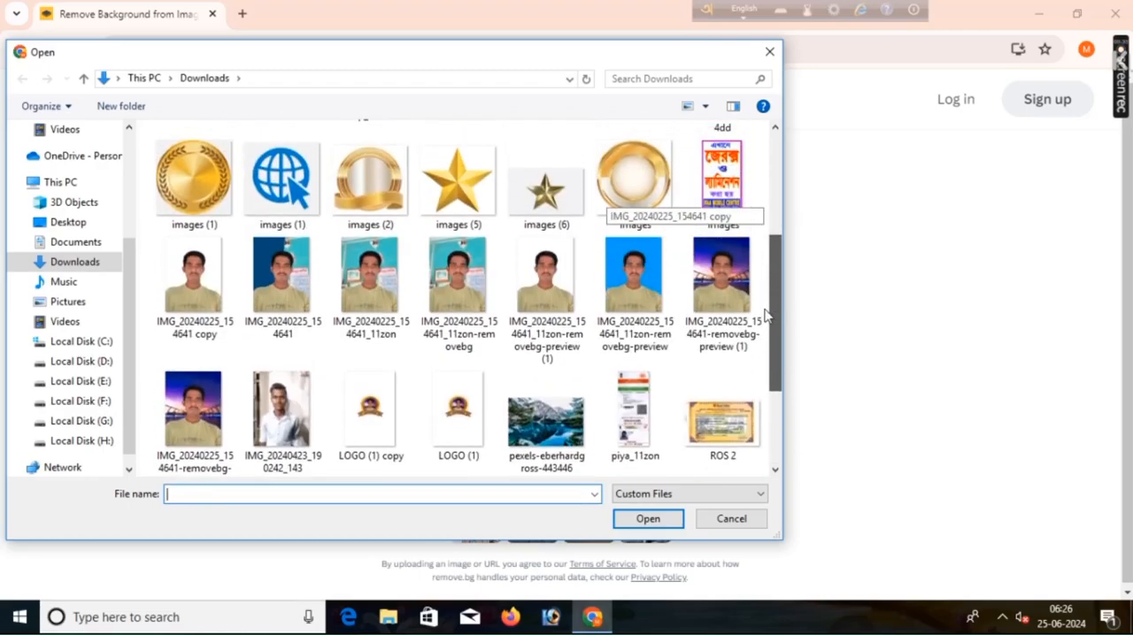
{"action": "left_click", "coordinate": [373, 297]}
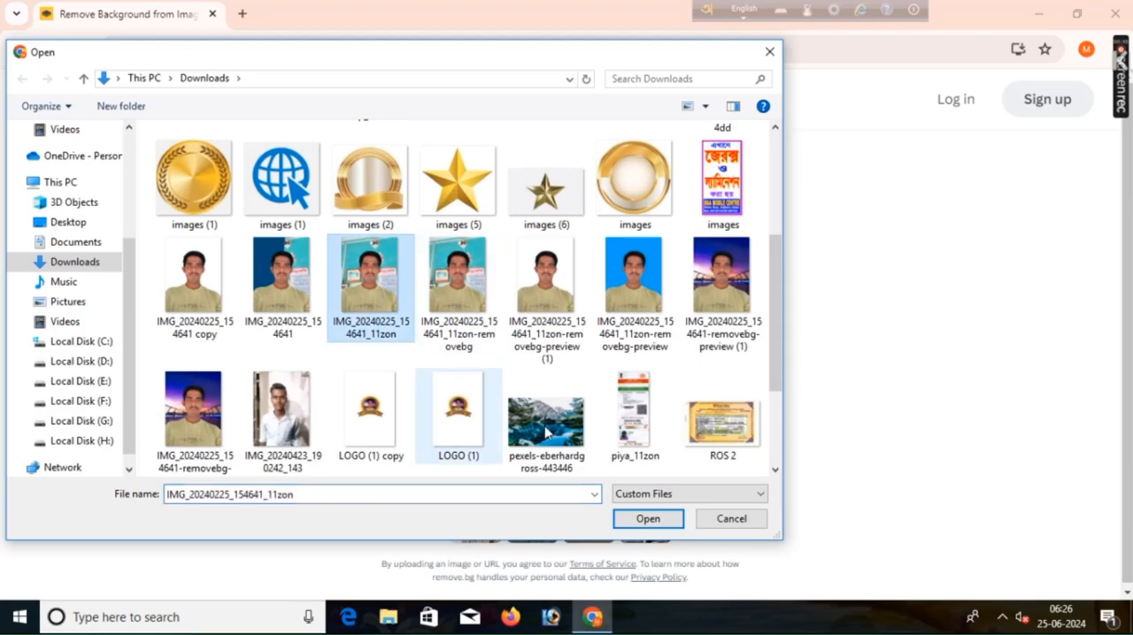
{"action": "left_click", "coordinate": [647, 519]}
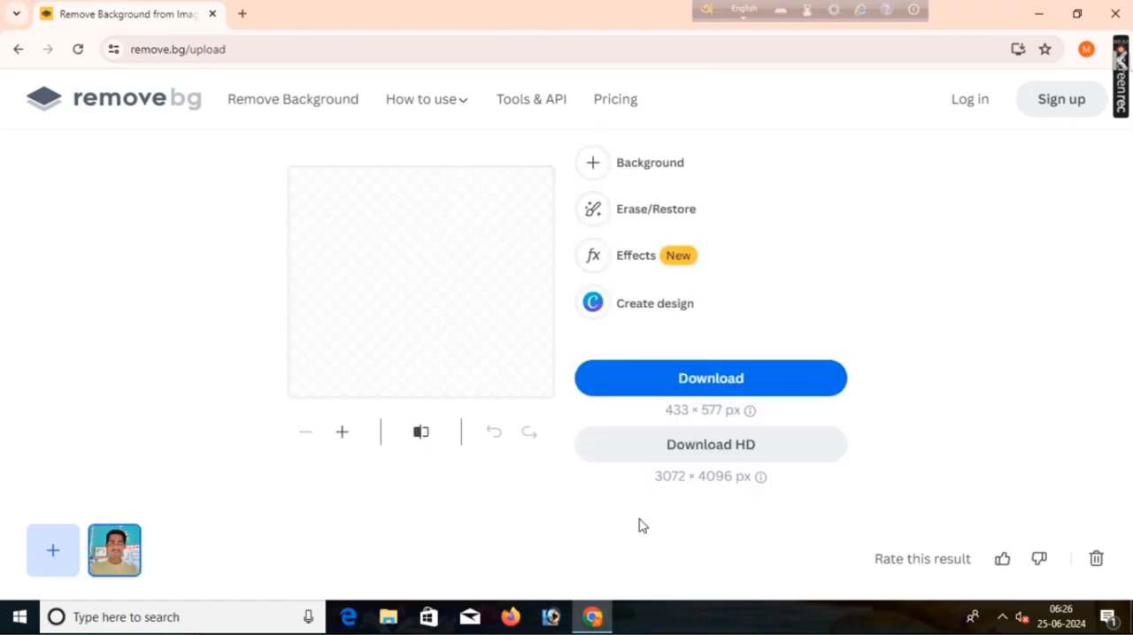
Step: Give the cut-out portrait a solid bright blue background colour and apply it
{"action": "left_click", "coordinate": [644, 167]}
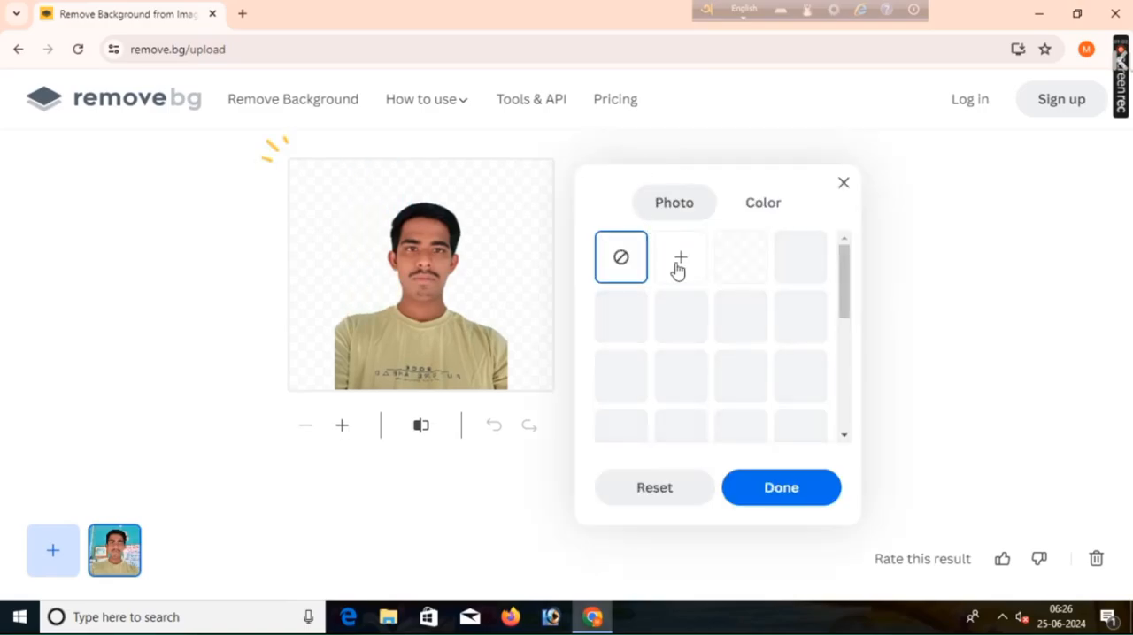
{"action": "left_click", "coordinate": [763, 203]}
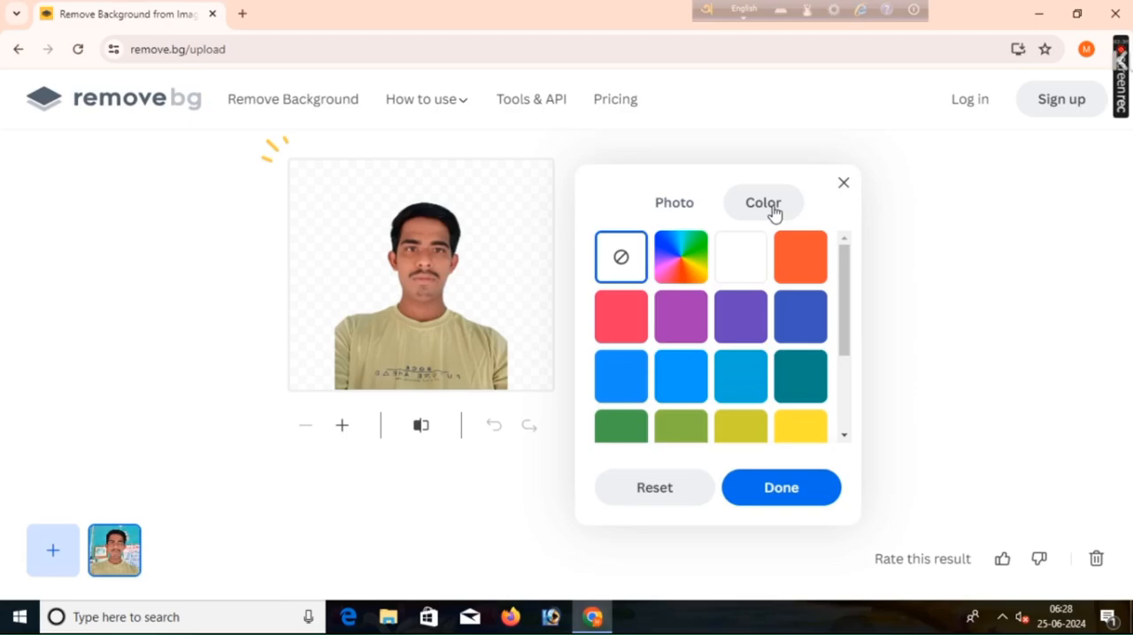
{"action": "left_click_drag", "start_coordinate": [843, 299], "coordinate": [845, 252]}
{"action": "left_click", "coordinate": [679, 204]}
{"action": "left_click", "coordinate": [759, 208]}
{"action": "left_click", "coordinate": [678, 383]}
{"action": "left_click", "coordinate": [767, 496]}
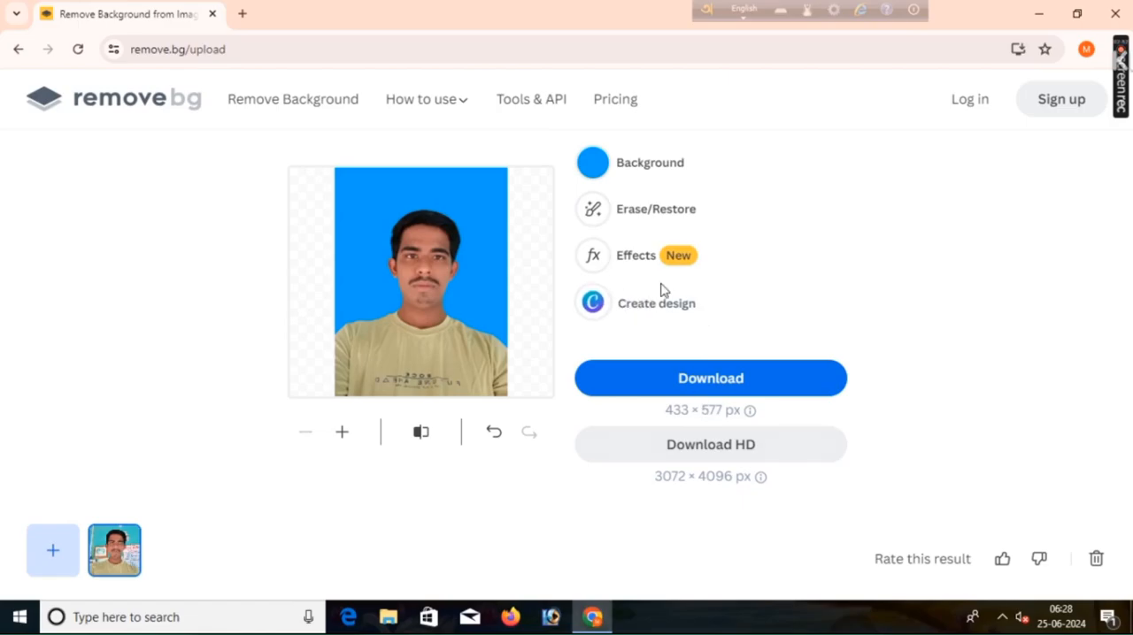
Step: Download the blue-background portrait at 433 × 577 px, open the downloaded PNG to check it, and close the viewer
{"action": "left_click", "coordinate": [703, 374]}
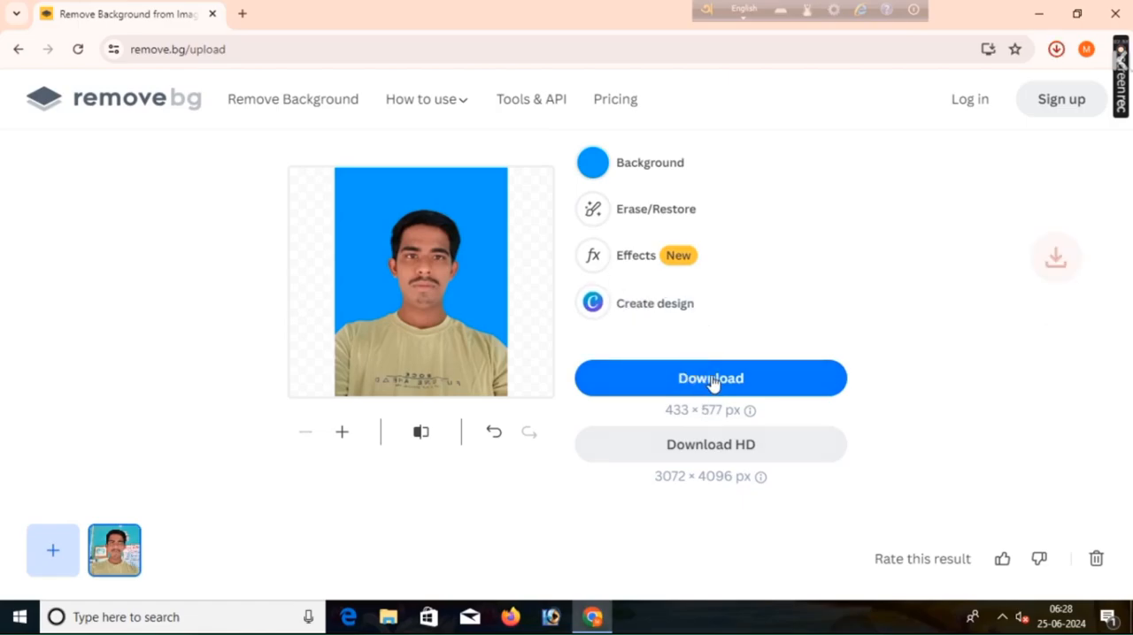
{"action": "left_click", "coordinate": [924, 110]}
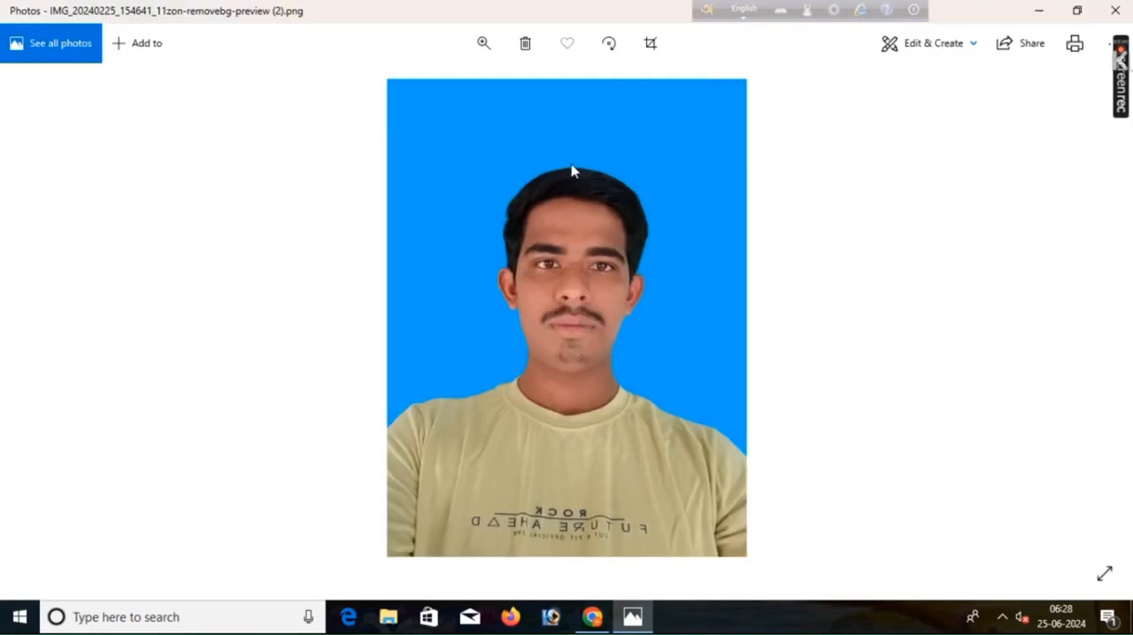
{"action": "left_click", "coordinate": [1114, 9]}
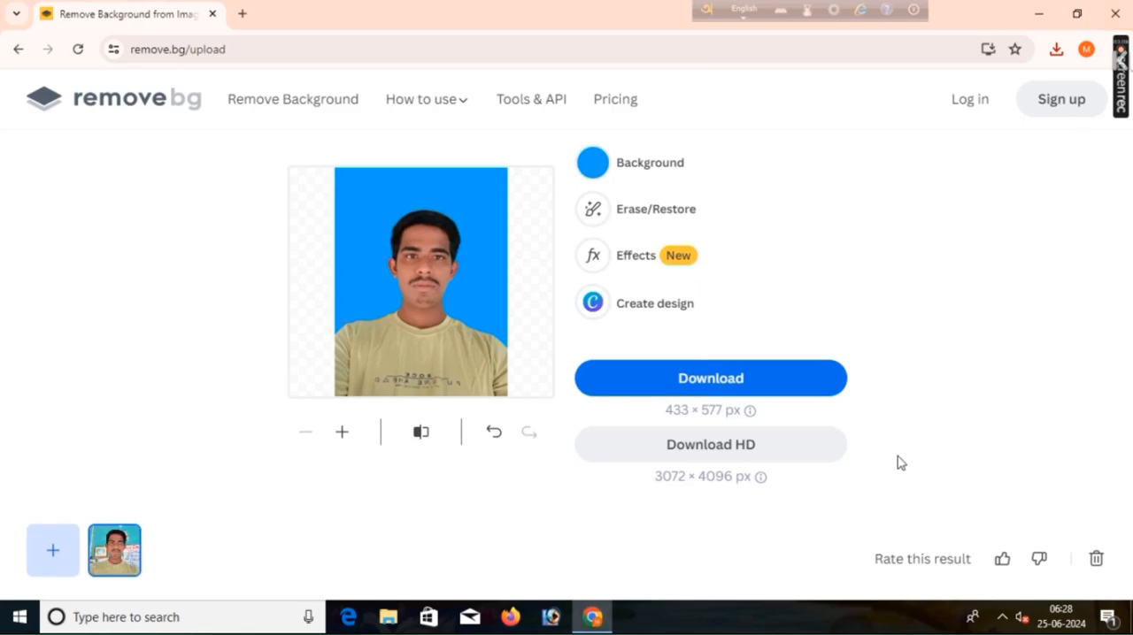
Step: Request the HD download of the portrait at 3072 × 4096 px
{"action": "left_click", "coordinate": [732, 451]}
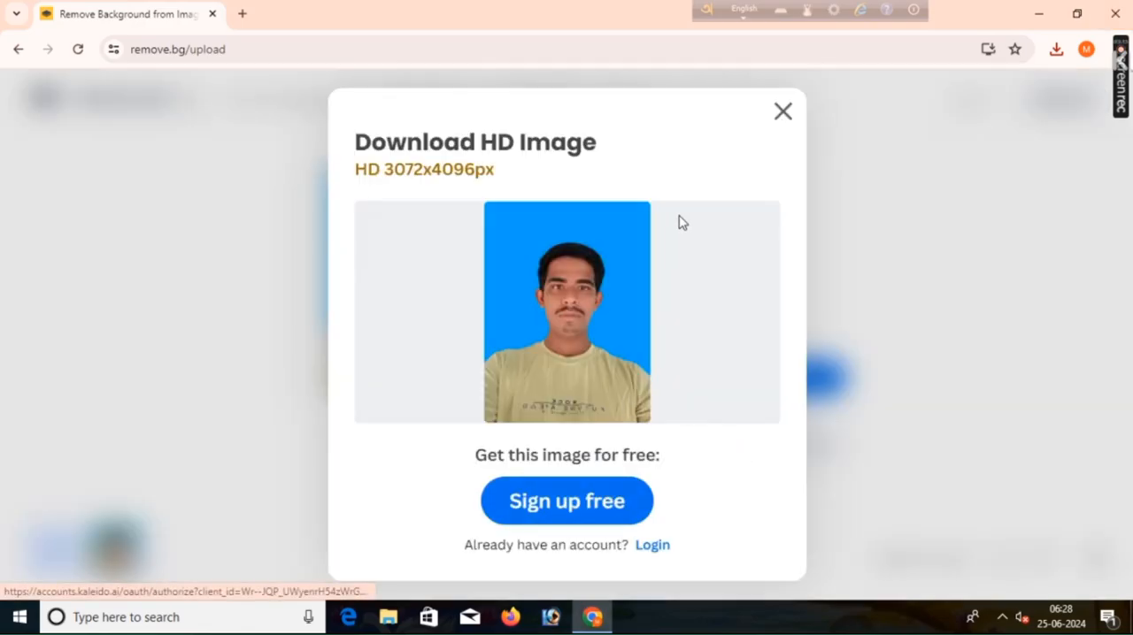